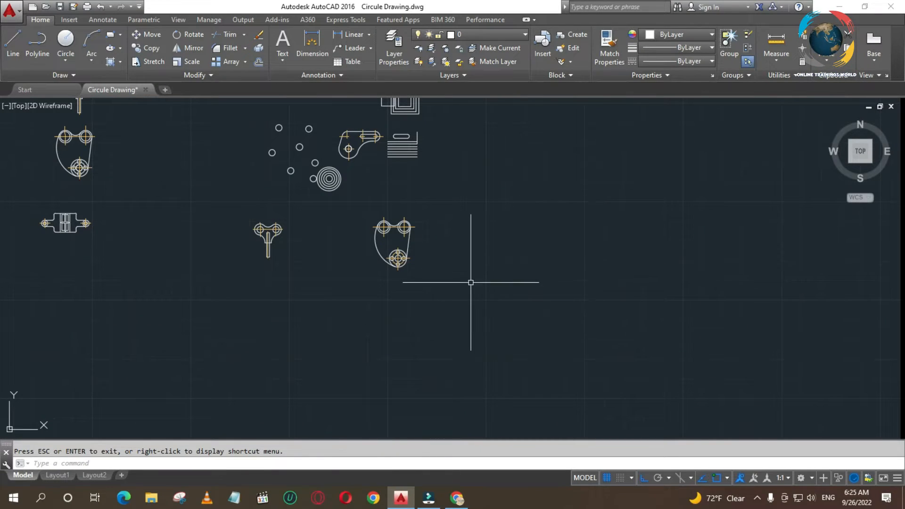
Step: Examine the existing bracket with two end holes, and the curved plate with two upper rings and a four-hole lower circle
text(z)
key(Return)
click(16, 197)
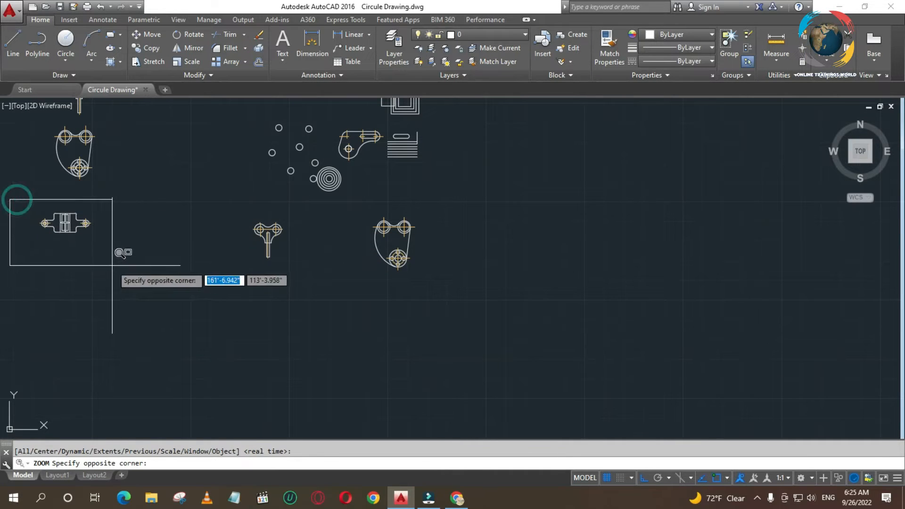
click(111, 265)
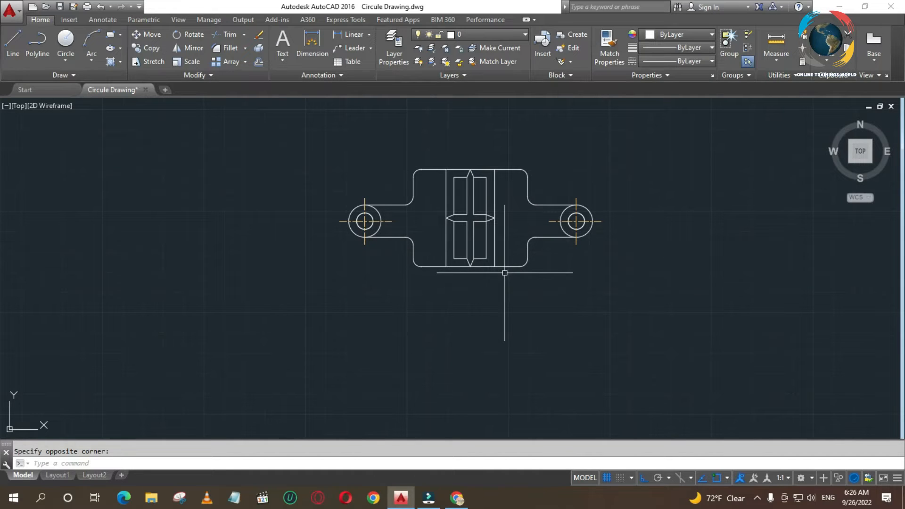
text(p)
key(Return)
drag(730, 249, 214, 248)
drag(564, 247, 301, 246)
scroll(393, 254, down, 3)
drag(691, 279, 297, 276)
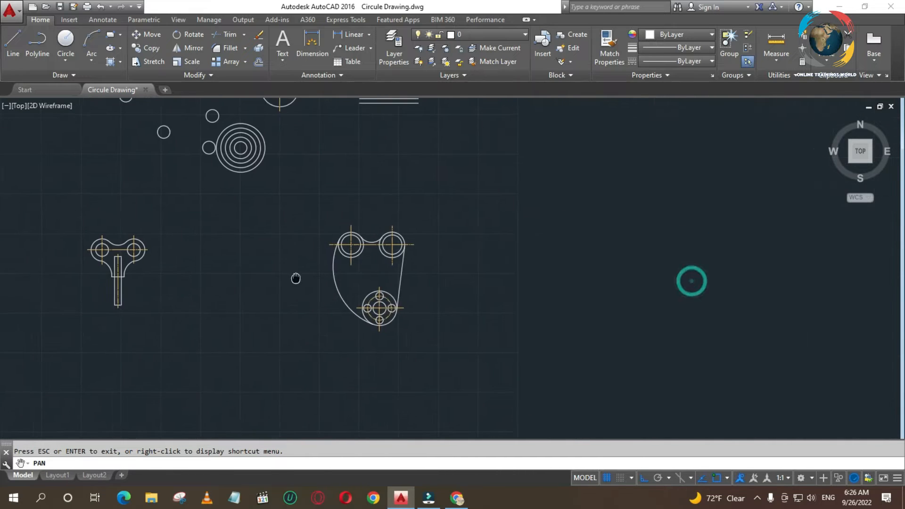
scroll(466, 277, up, 4)
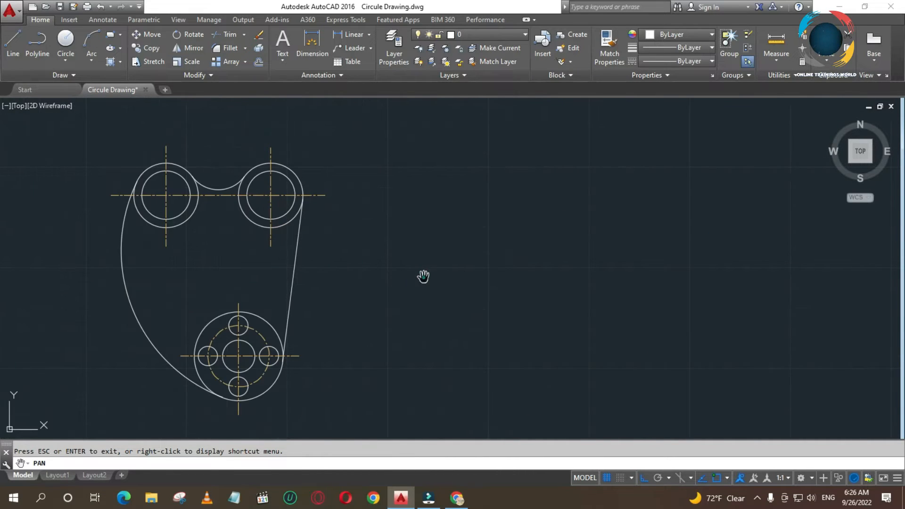
right_click(427, 286)
click(453, 294)
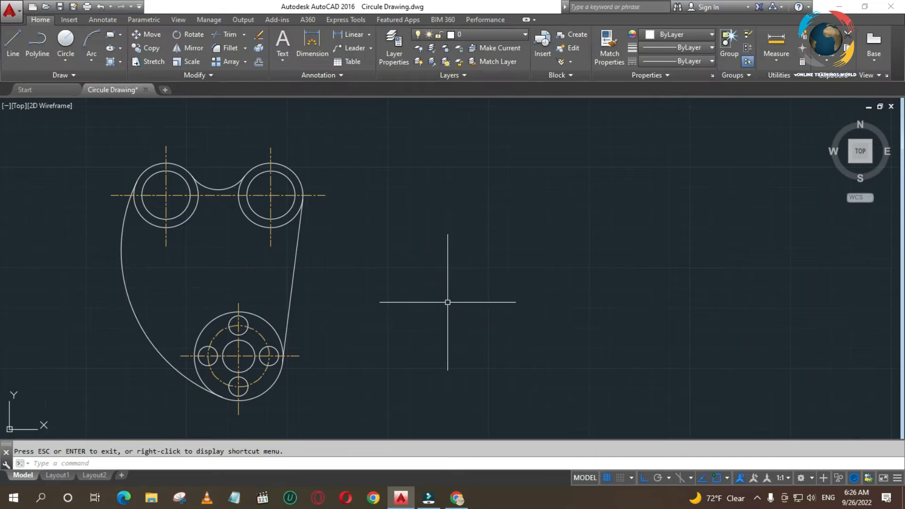
key(Return)
mouse_move(573, 296)
mouse_down()
mouse_move(243, 289)
mouse_move(336, 289)
mouse_up()
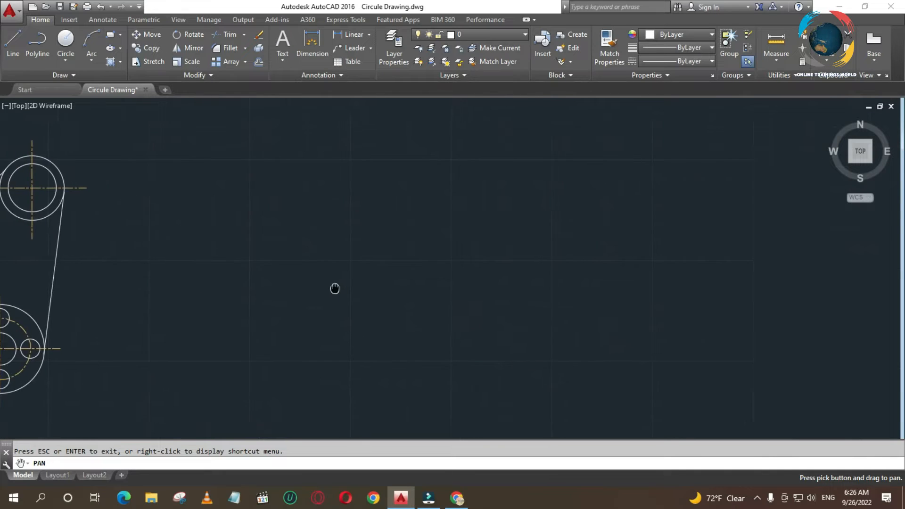
scroll(337, 289, down, 2)
key(Escape)
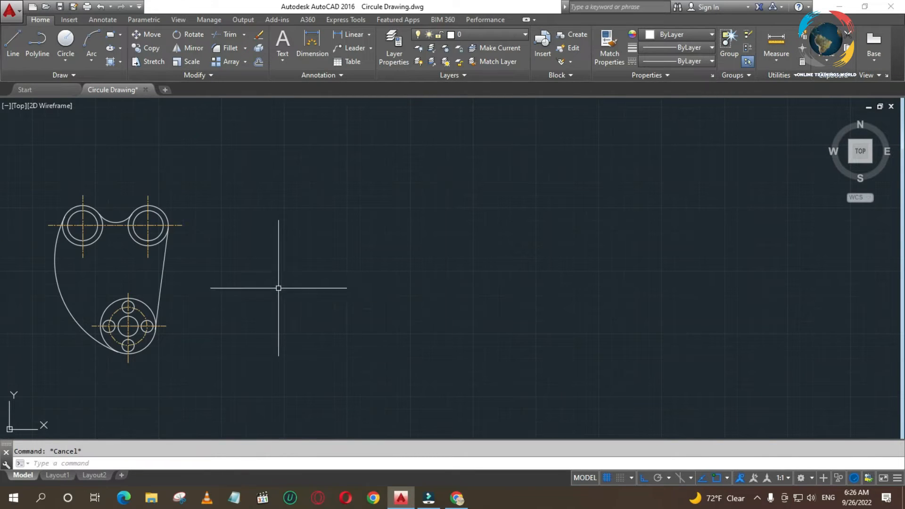
right_click(318, 300)
click(300, 318)
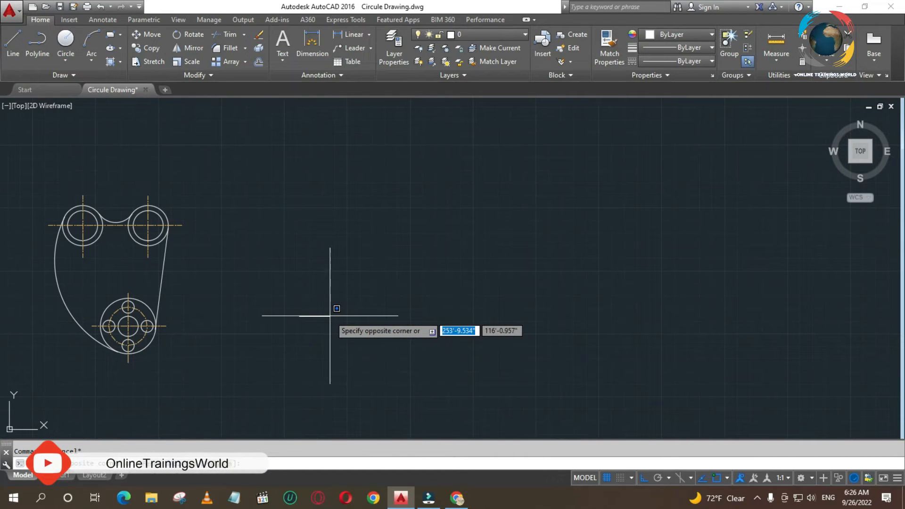
key(Escape)
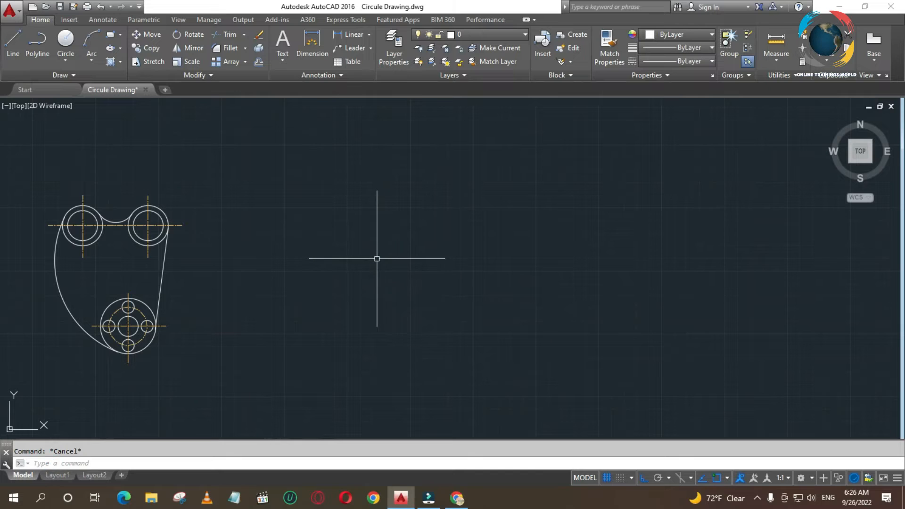
click(245, 48)
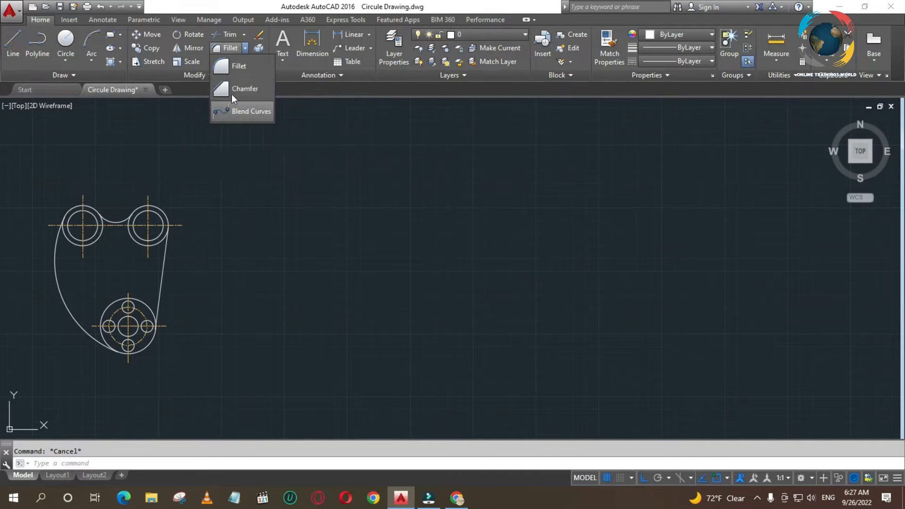
click(267, 168)
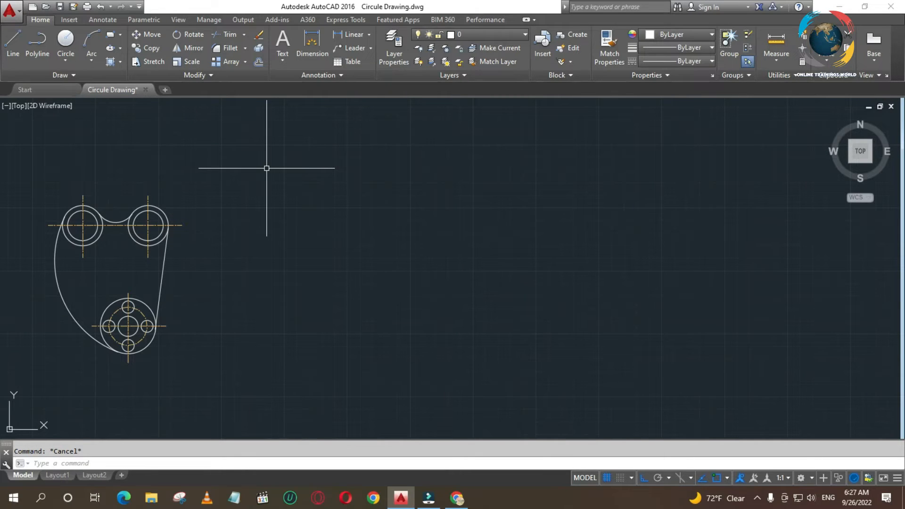
Step: Draw an upright rectangle of free size in the empty space to the right of the curved plate
text(rec)
key(Return)
click(517, 204)
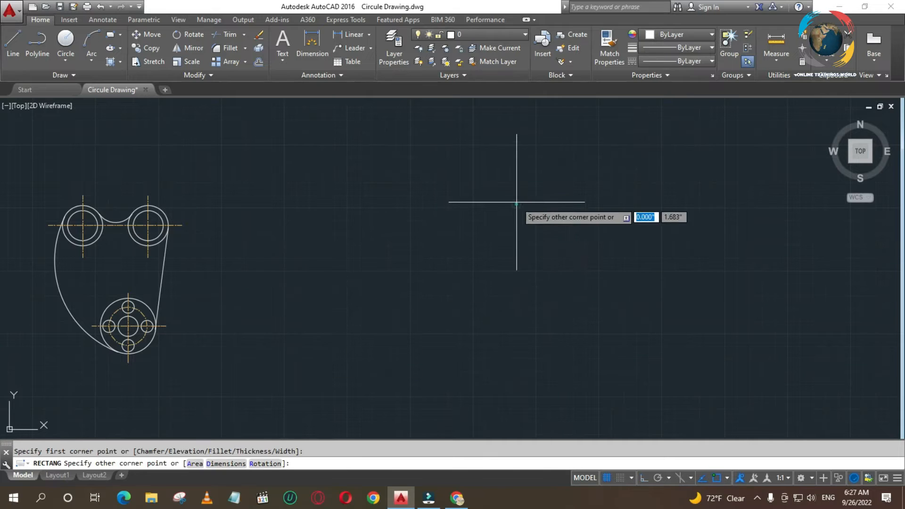
click(593, 305)
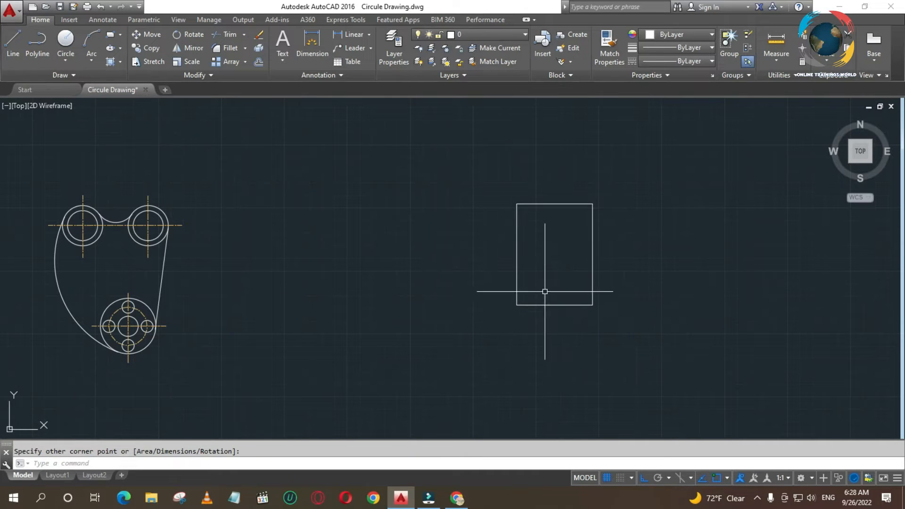
click(226, 48)
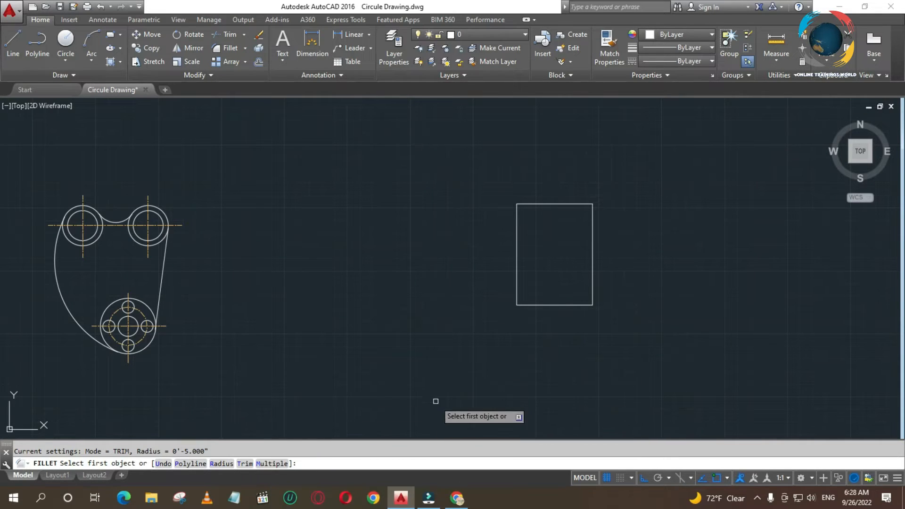
click(220, 465)
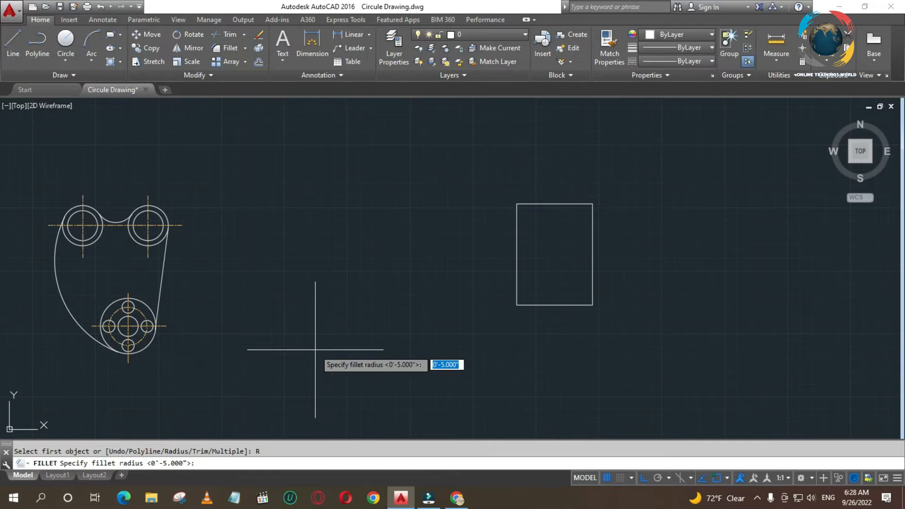
key(Escape)
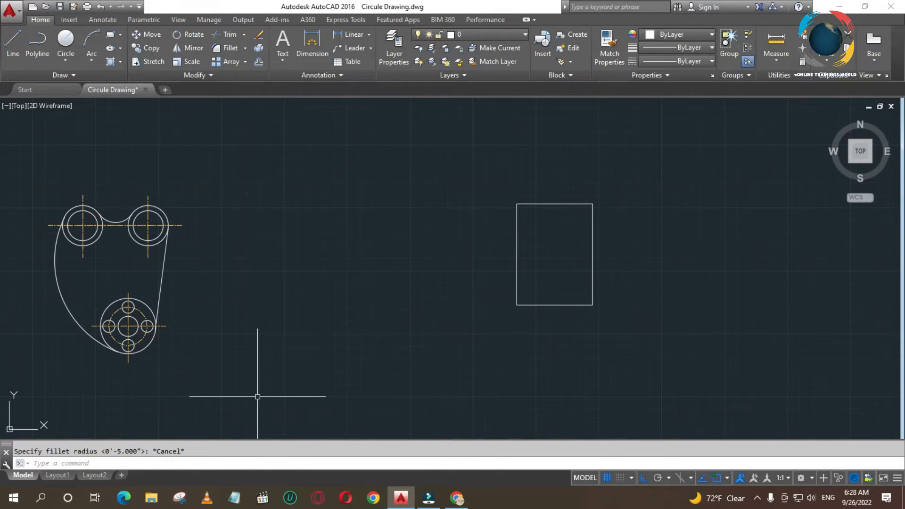
Step: Fillet the rectangle's upper-left corner with a radius of 5 inches
key(Return)
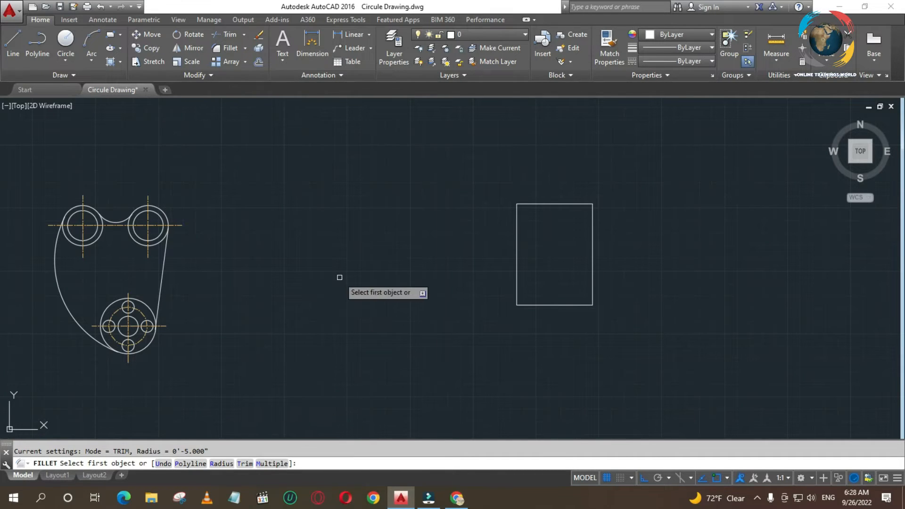
right_click(355, 249)
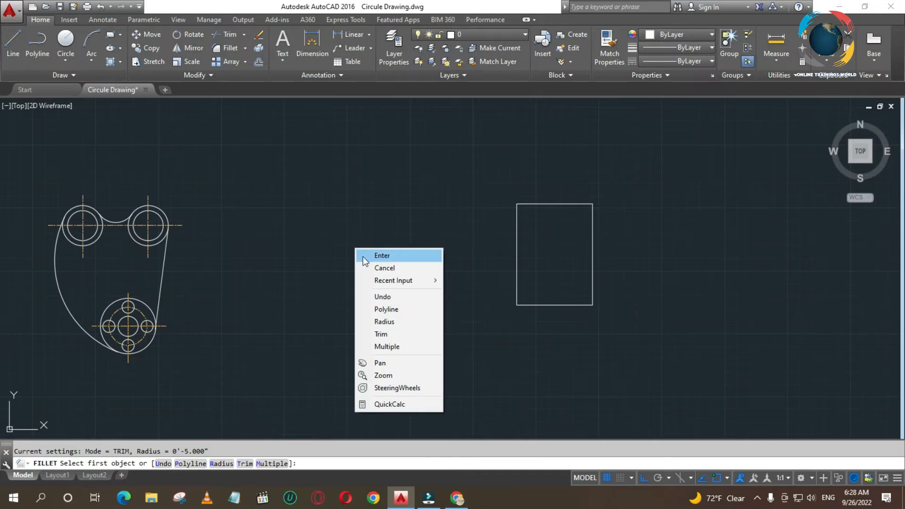
click(387, 320)
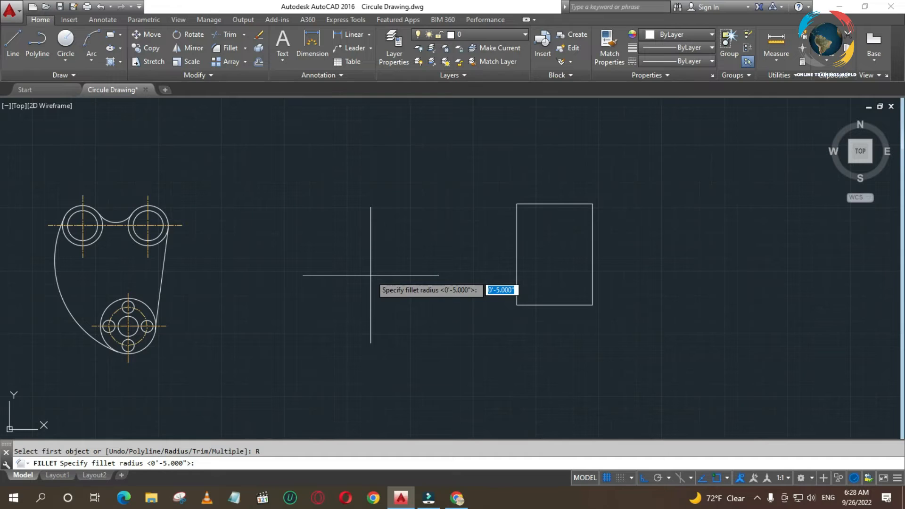
text(5)
key(Return)
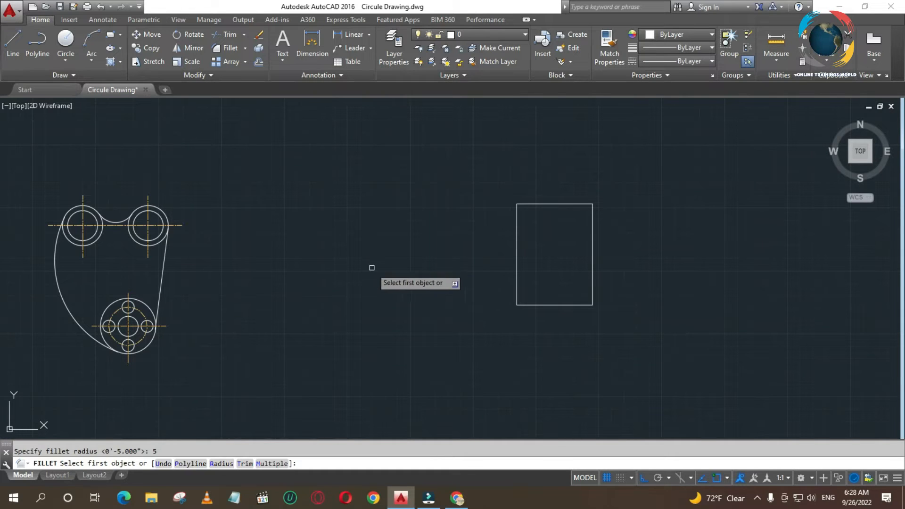
click(529, 202)
click(514, 220)
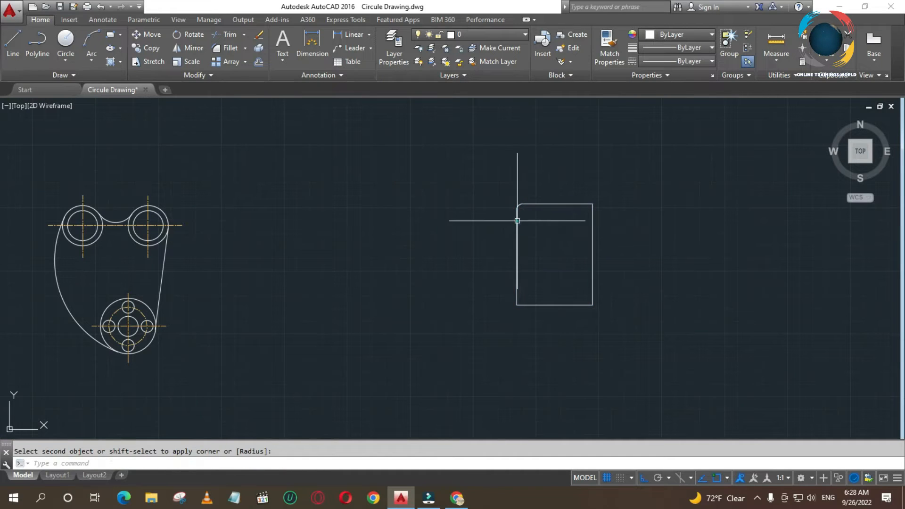
Step: Examine the rectangle's rounded upper-left corner and its square upper-right corner up close
text(z)
key(Return)
click(493, 176)
click(539, 239)
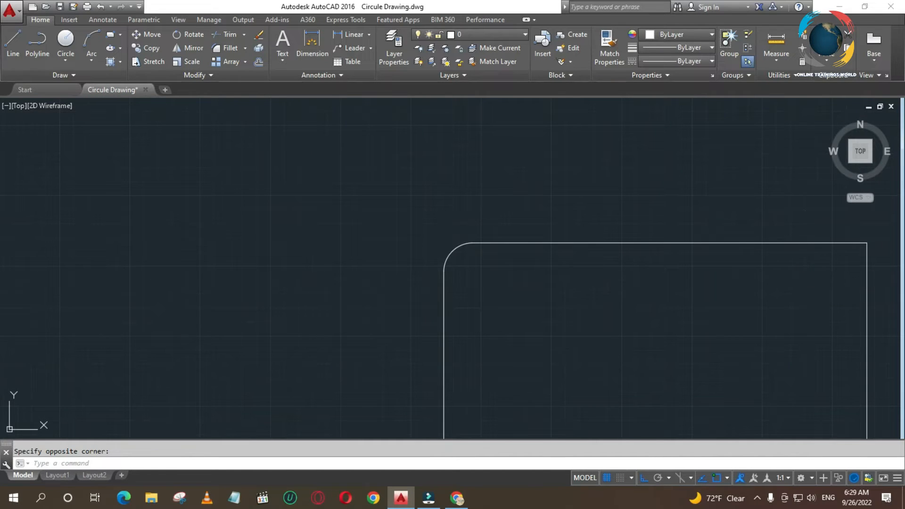
key(Return)
drag(815, 275, 592, 225)
key(Escape)
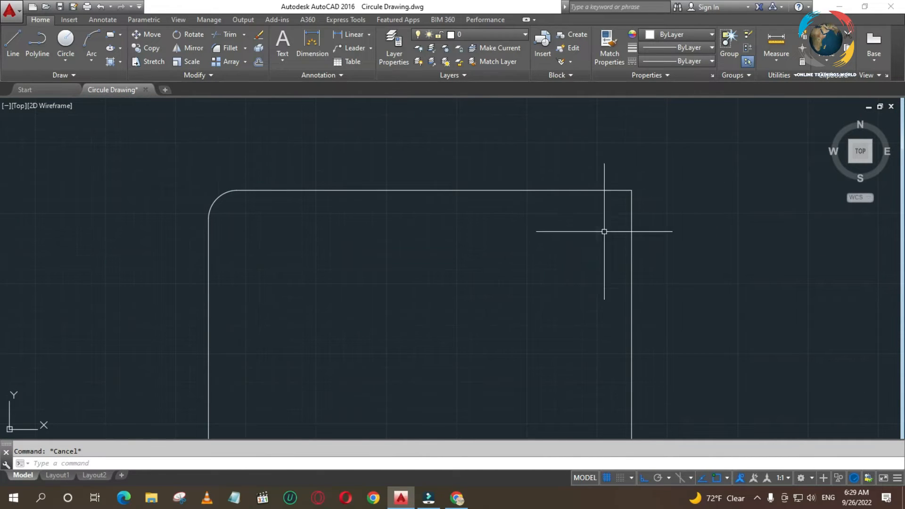
click(632, 192)
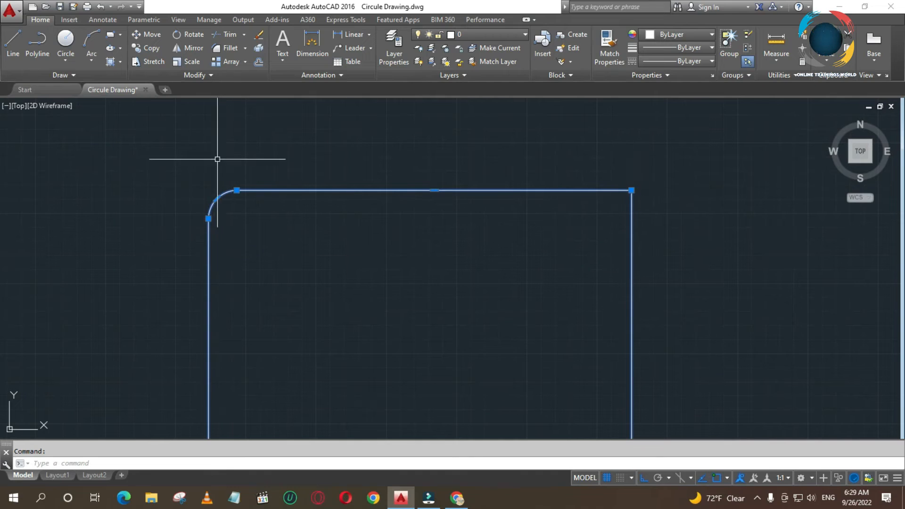
key(Escape)
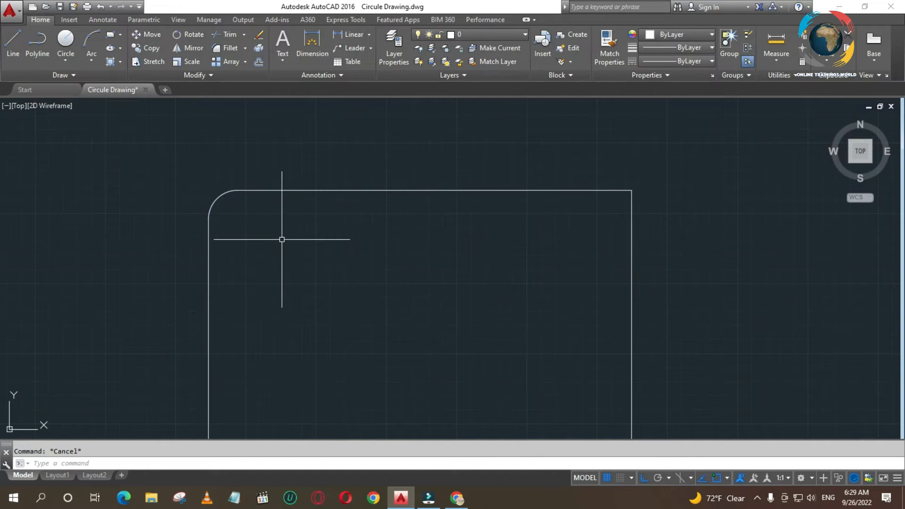
text(RE)
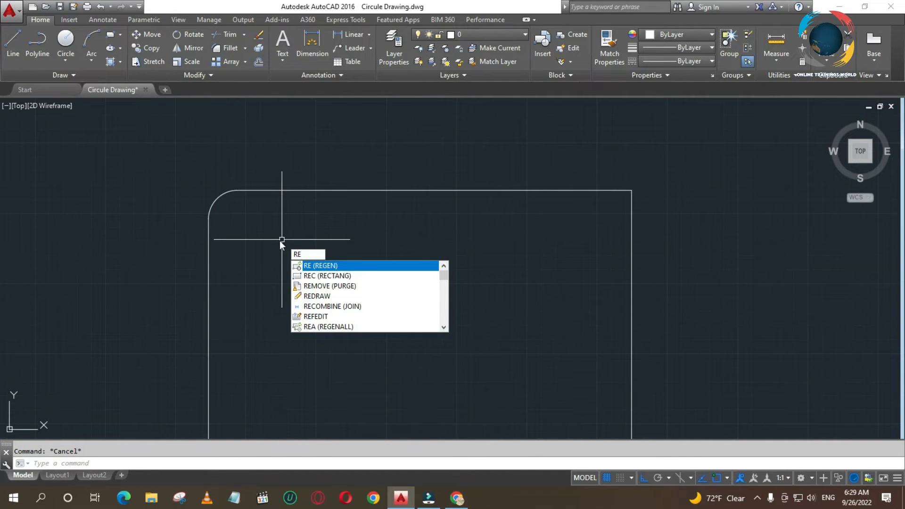
key(BackSpace)
key(BackSpace)
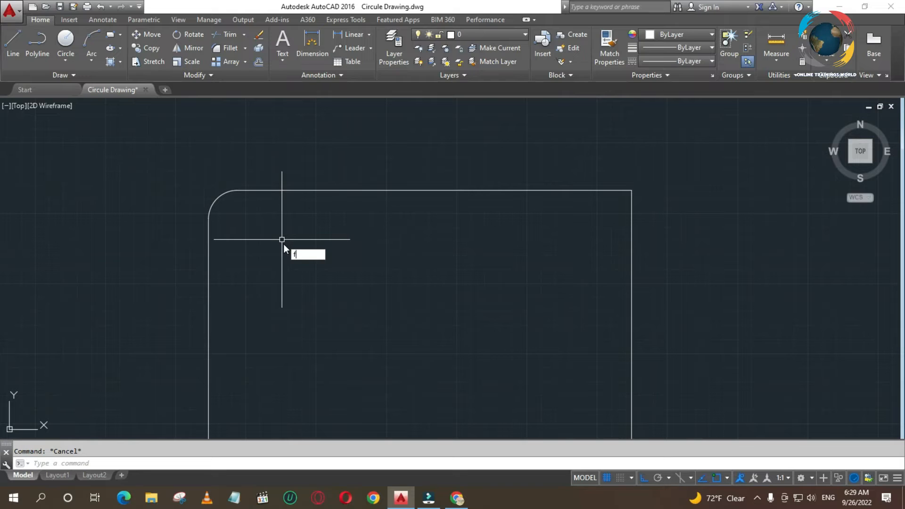
Step: Fillet the rectangle's upper-right corner with a radius of 8 inches
text(F)
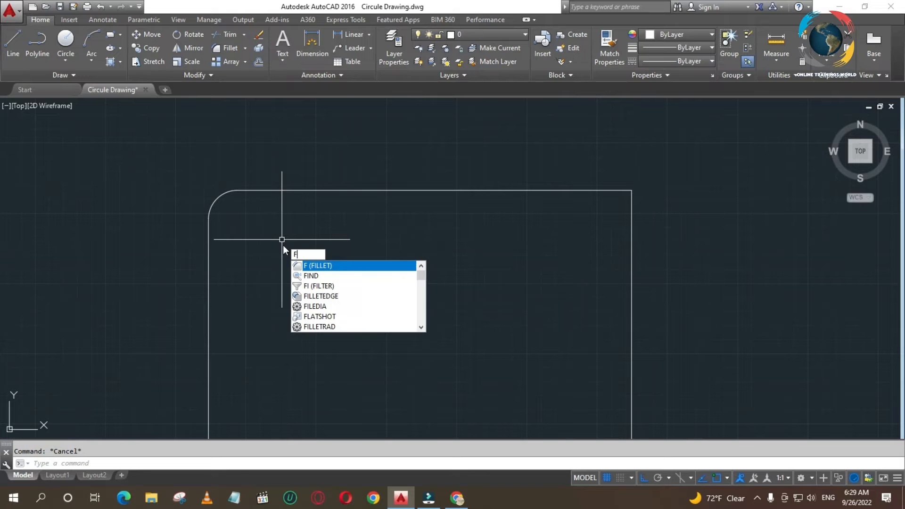
click(324, 268)
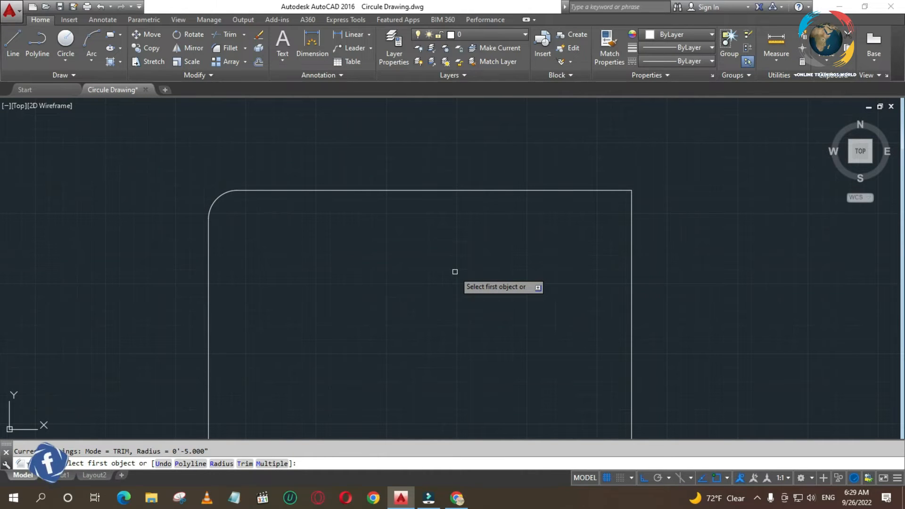
right_click(409, 267)
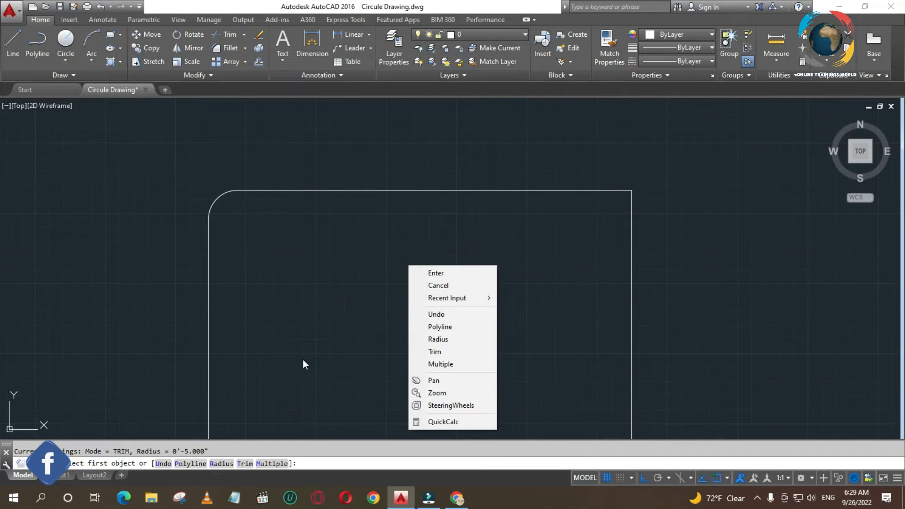
click(322, 351)
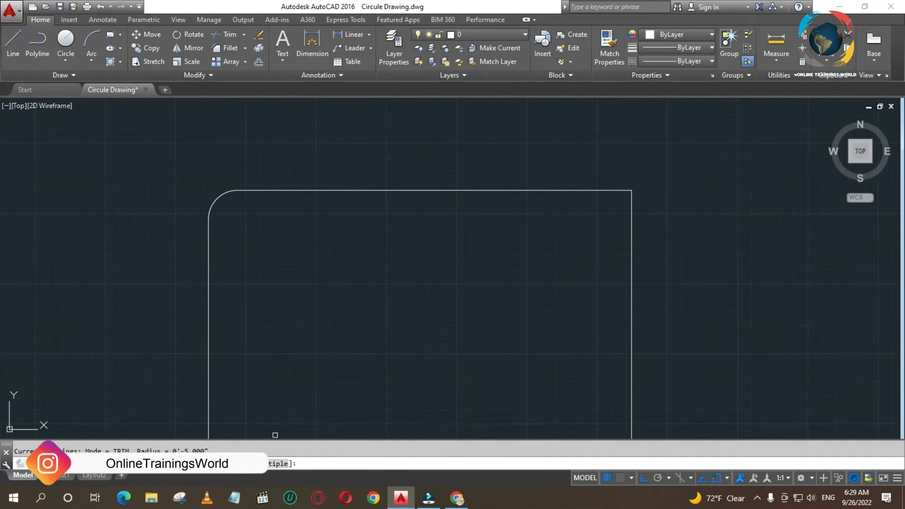
text(R)
key(Return)
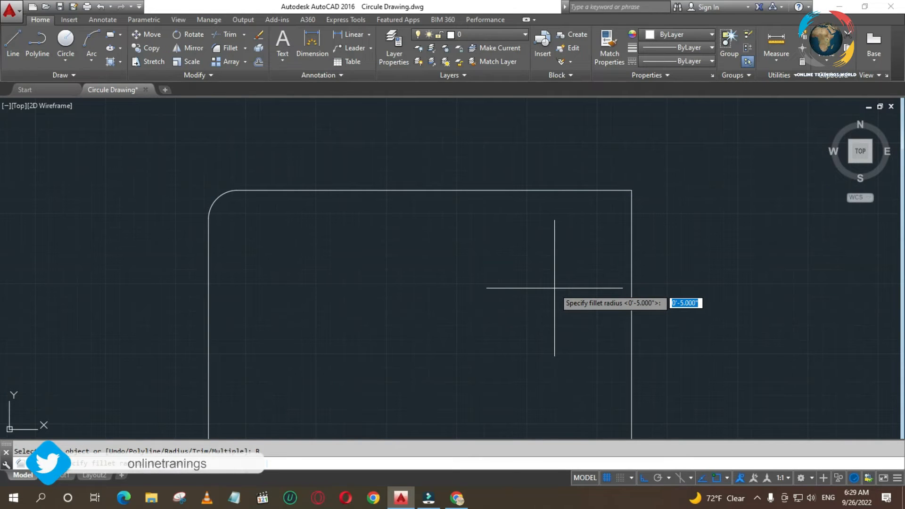
text(8)
key(Return)
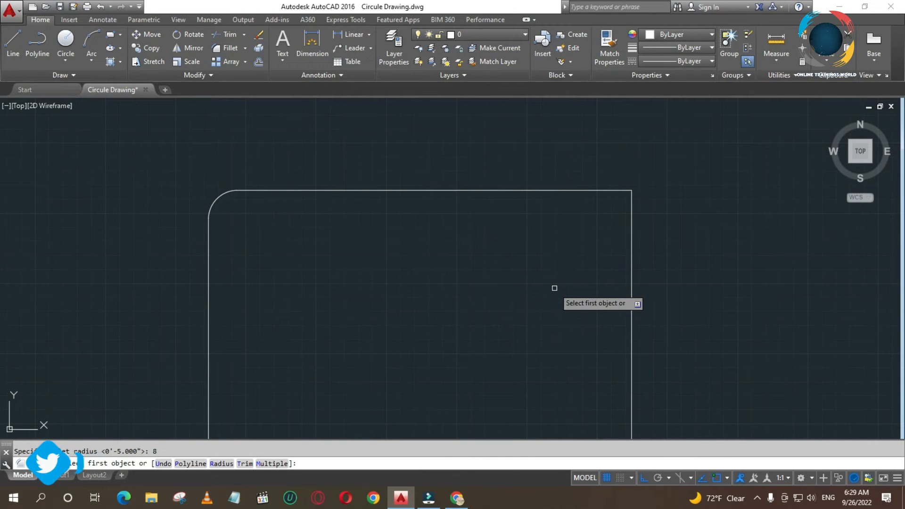
click(616, 195)
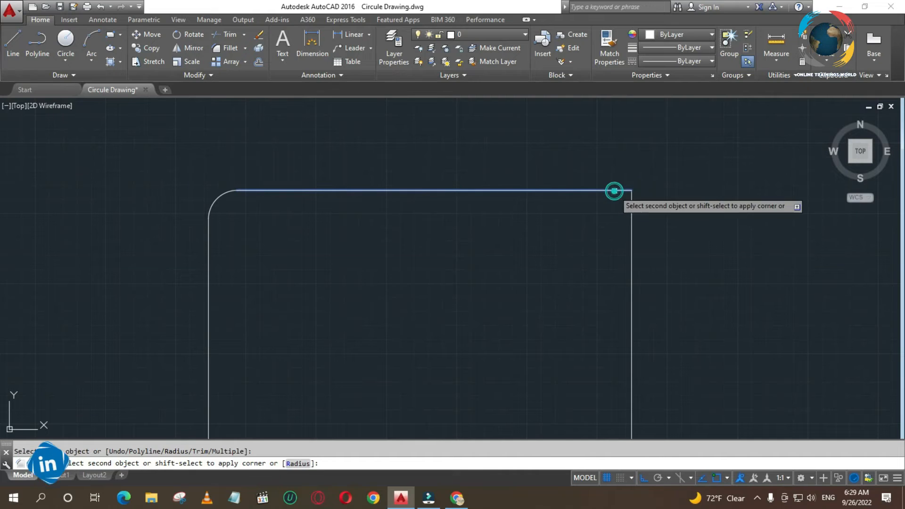
click(632, 226)
right_click(590, 268)
key(Escape)
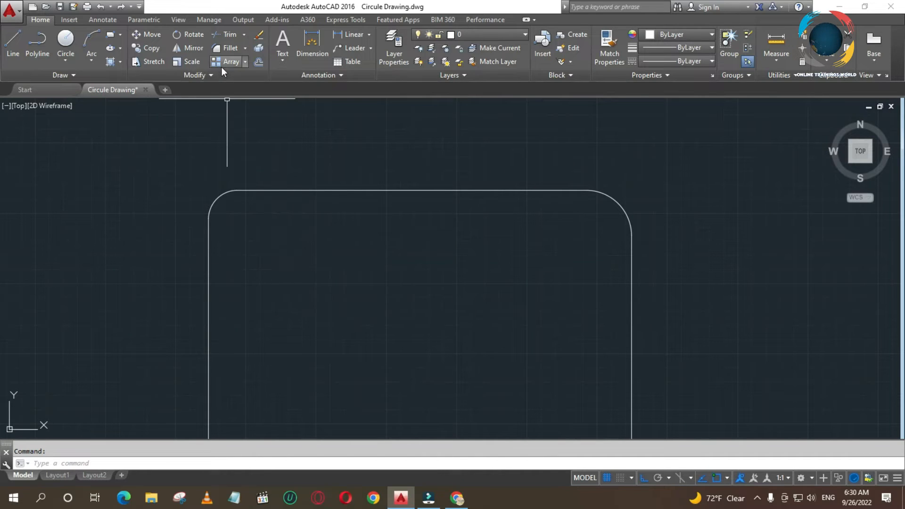
Step: Chamfer the rectangle's lower-left corner with both distances set to 2 inches
click(246, 48)
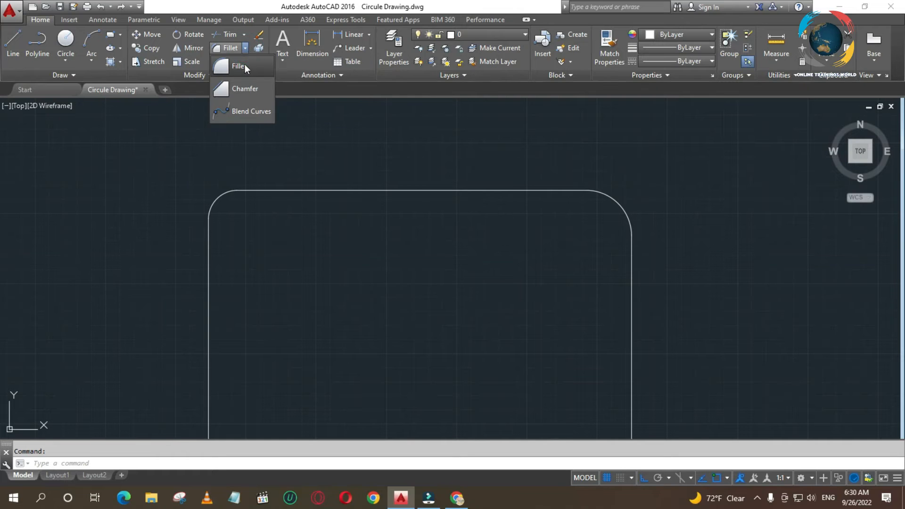
click(237, 90)
scroll(324, 271, down, 4)
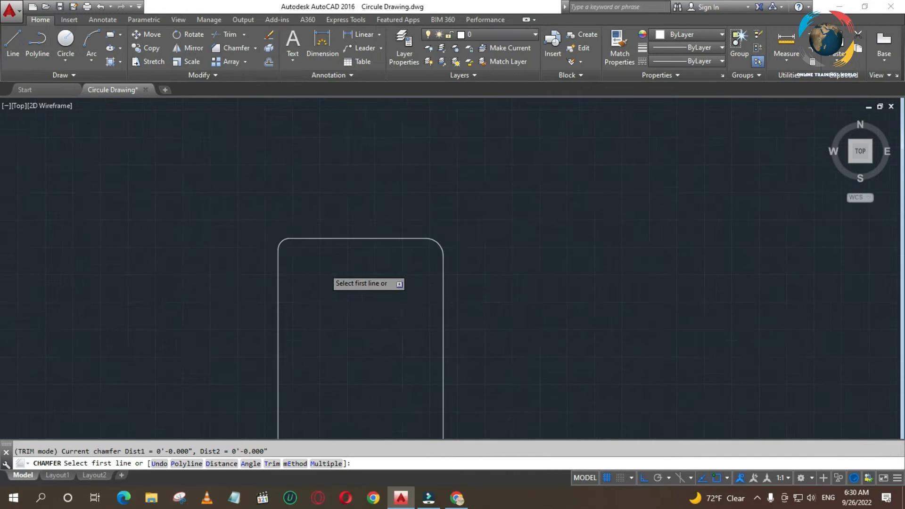
scroll(348, 194, down, 2)
scroll(323, 321, up, 8)
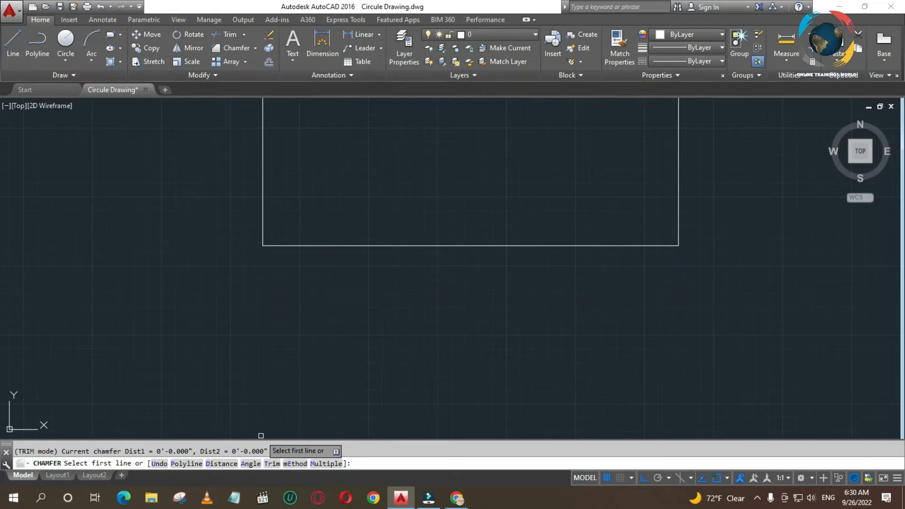
click(252, 464)
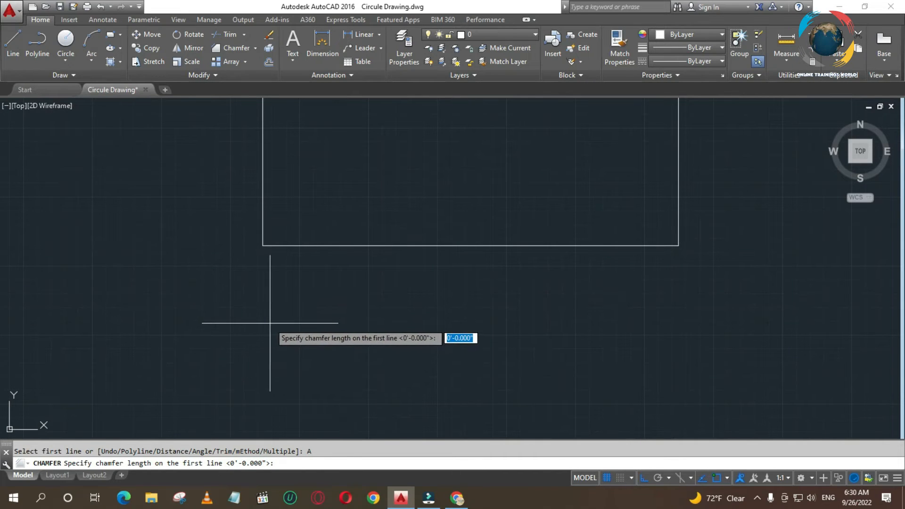
key(Escape)
key(Return)
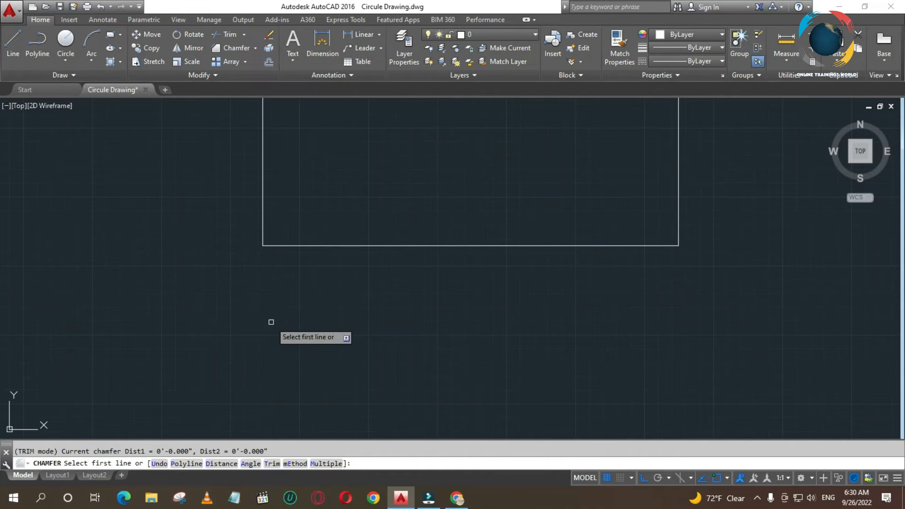
click(222, 464)
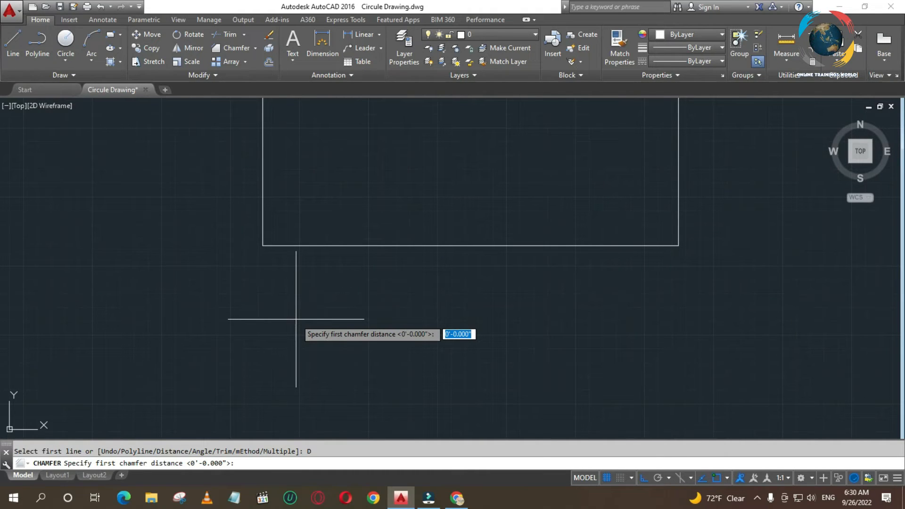
key(Return)
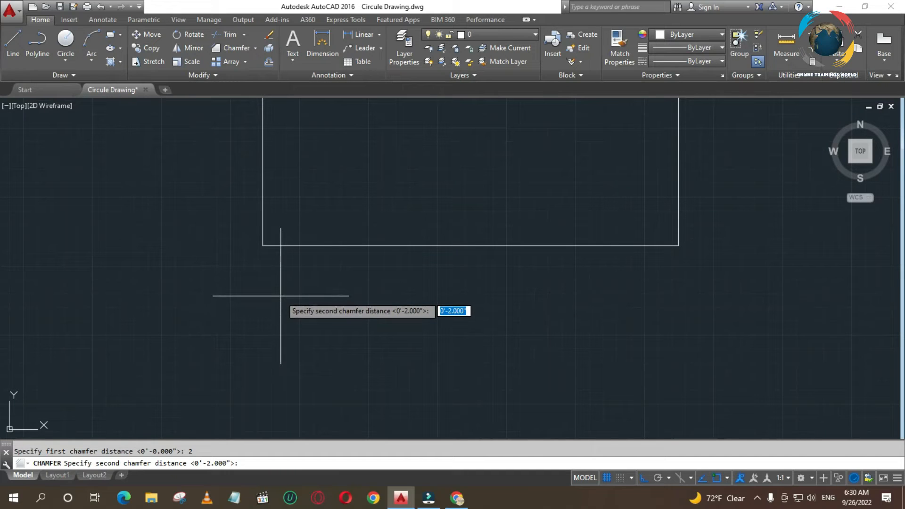
key(Return)
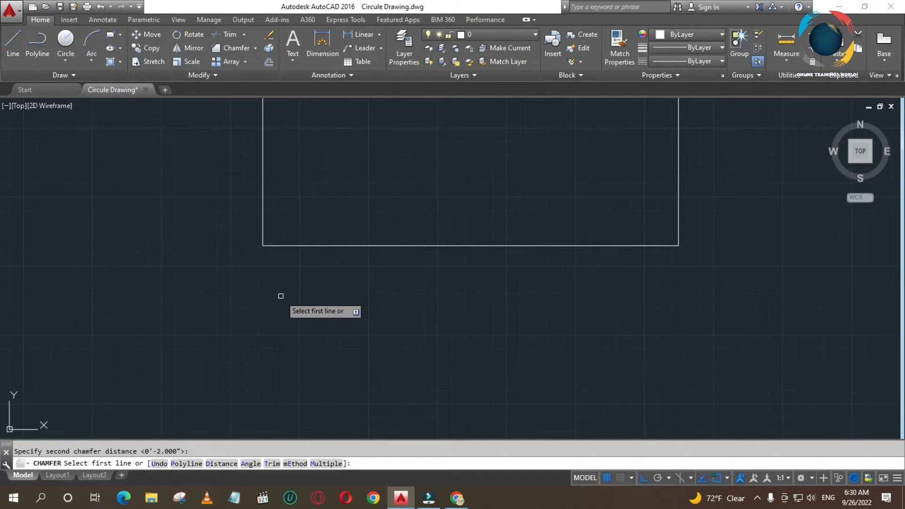
click(264, 239)
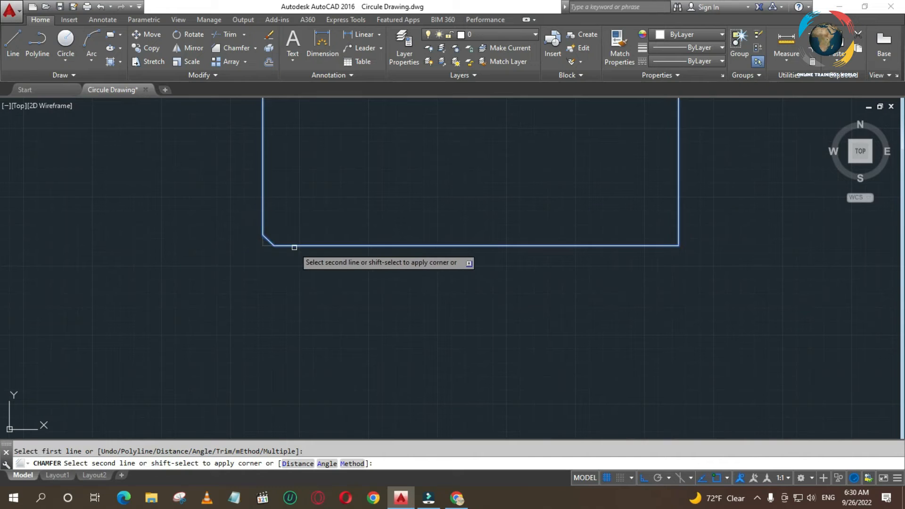
click(293, 246)
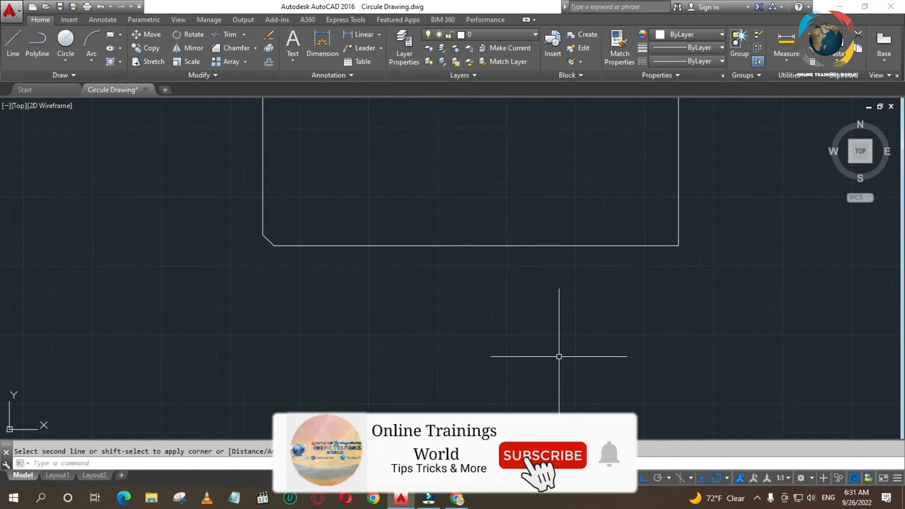
Step: Chamfer the rectangle's lower-right corner with both distances set to 4 inches
key(Escape)
key(Return)
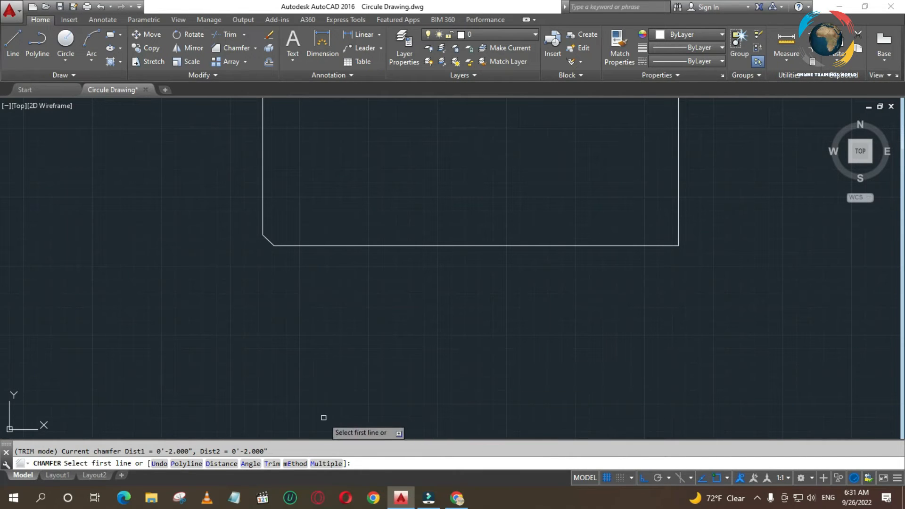
click(226, 464)
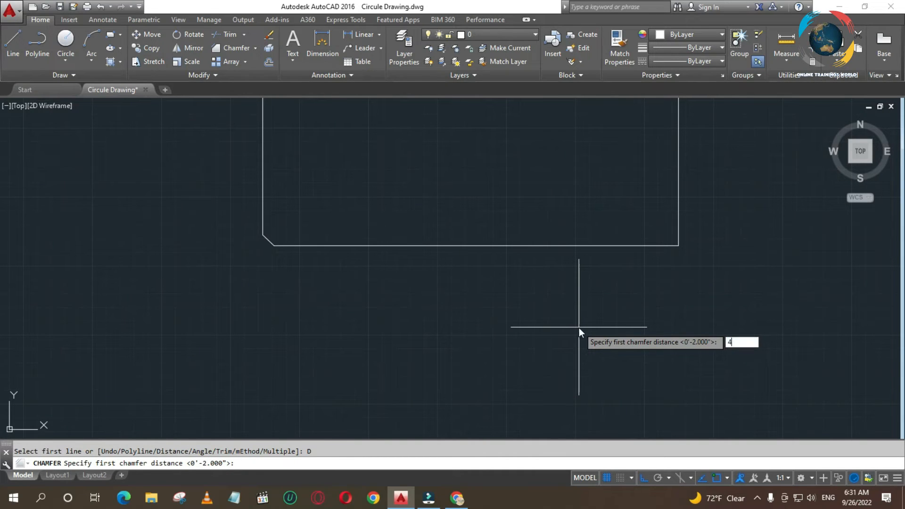
text(4)
key(Return)
key(Return)
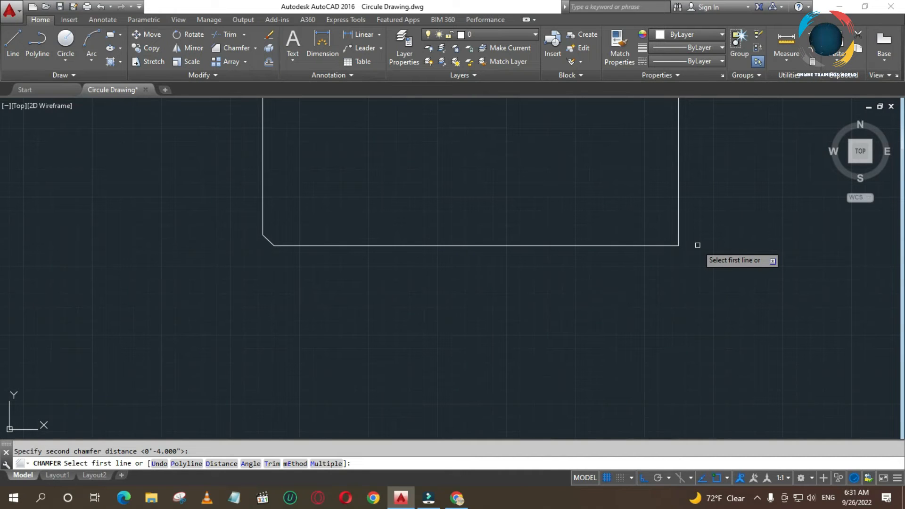
click(678, 231)
click(654, 246)
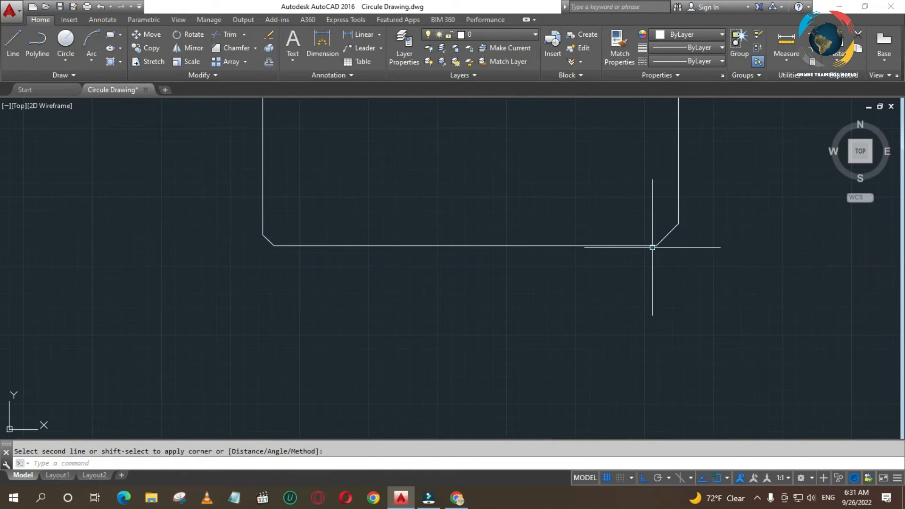
right_click(653, 247)
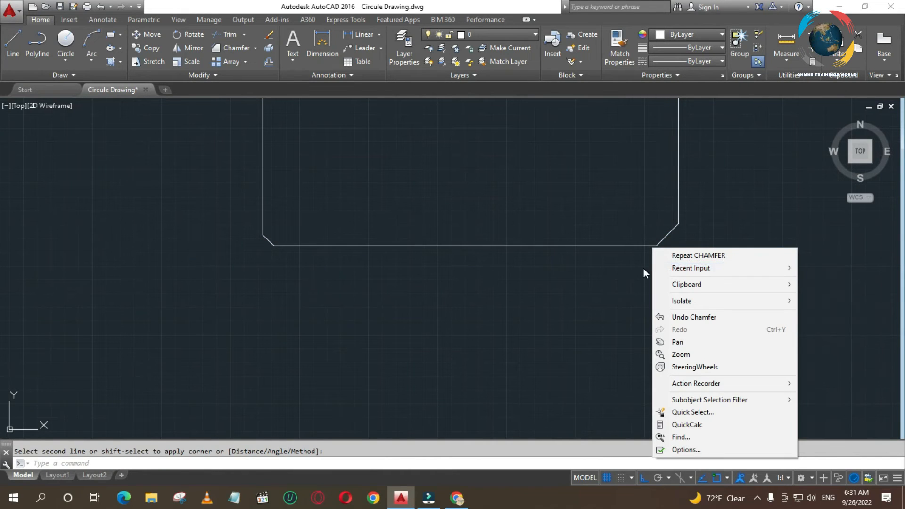
key(Escape)
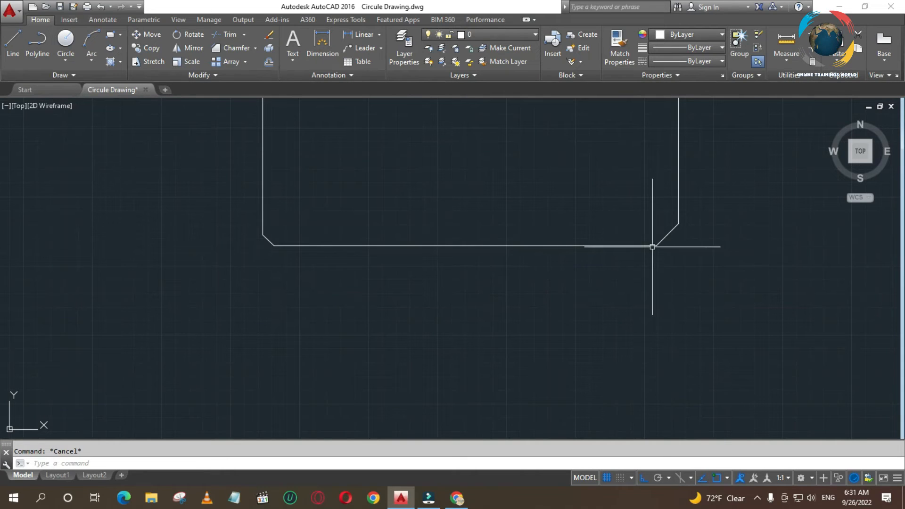
Step: Draw a vertical line of free length in the empty space between the curved plate and the rectangle
scroll(582, 297, down, 4)
scroll(582, 296, down, 3)
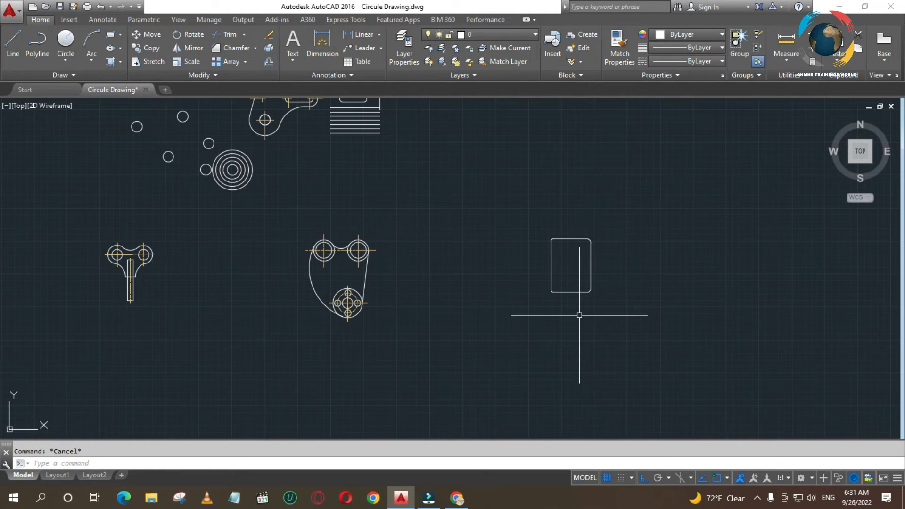
scroll(579, 315, up, 4)
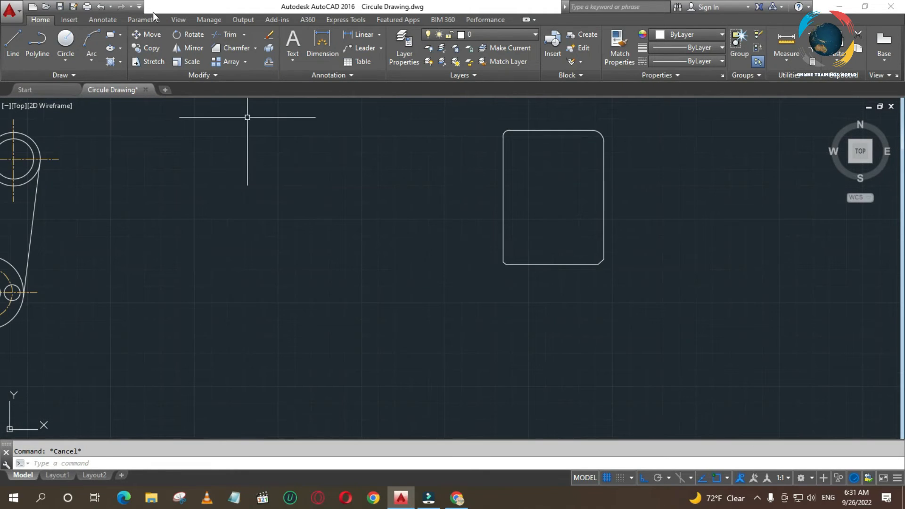
click(190, 34)
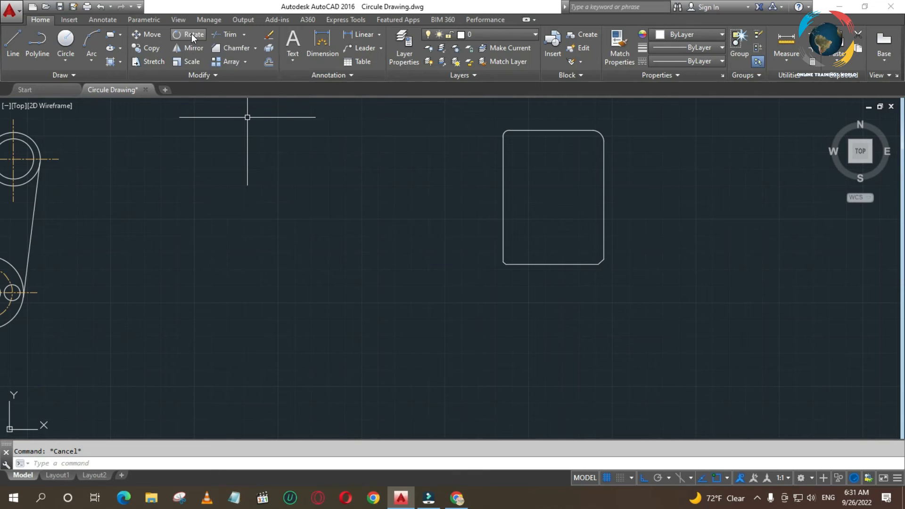
key(Escape)
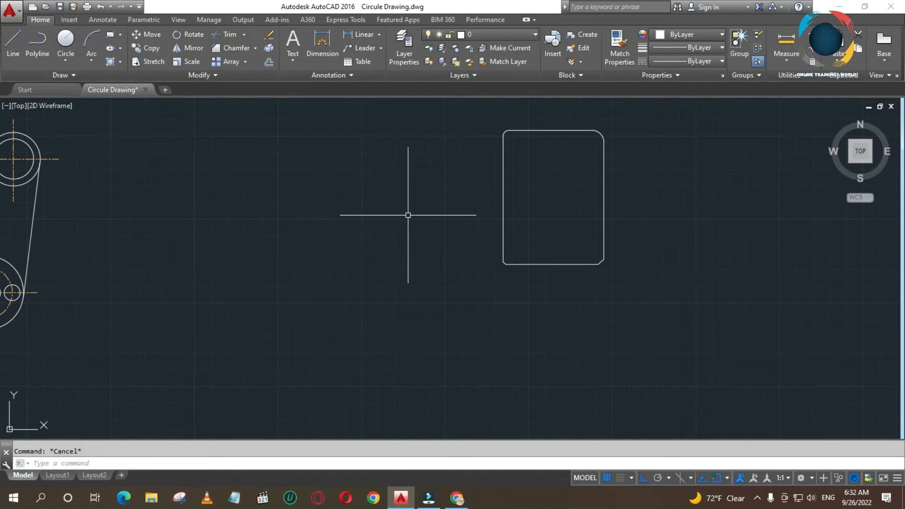
text(l)
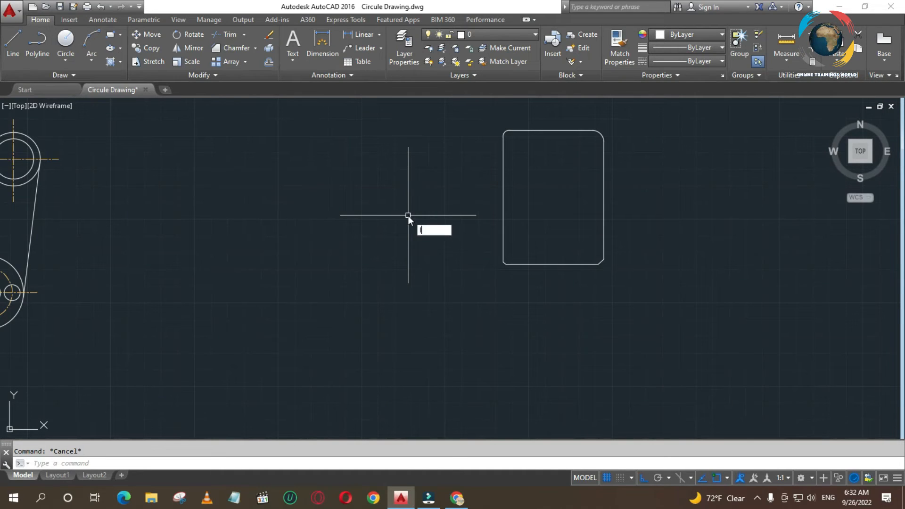
key(Return)
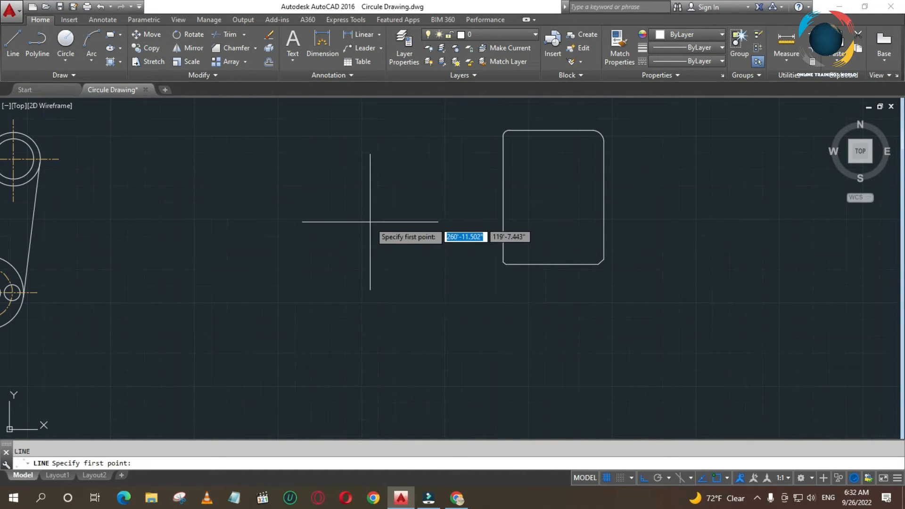
click(336, 181)
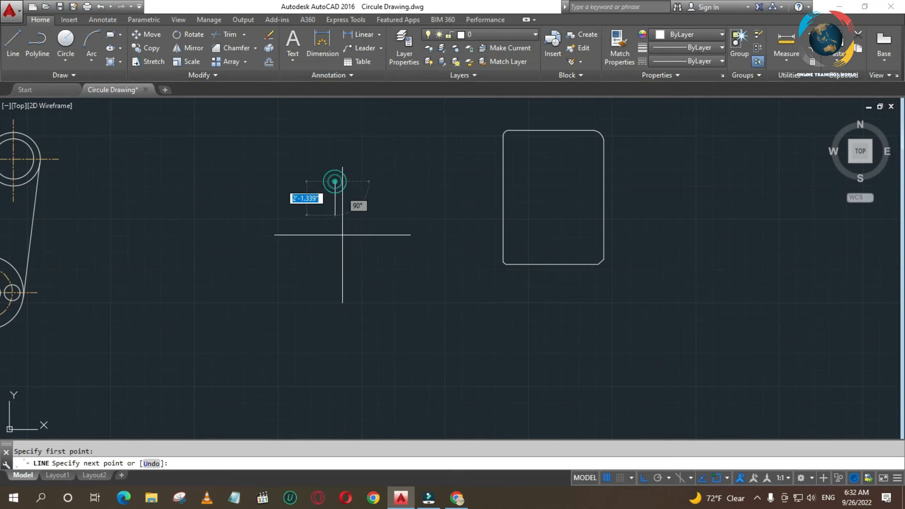
click(335, 274)
key(Return)
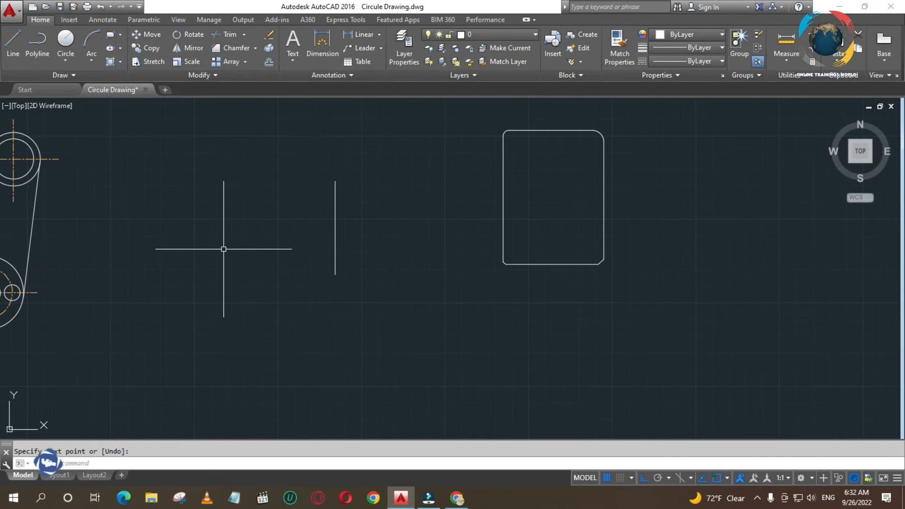
Step: Rotate the vertical line by 35 degrees about its lower endpoint
click(187, 34)
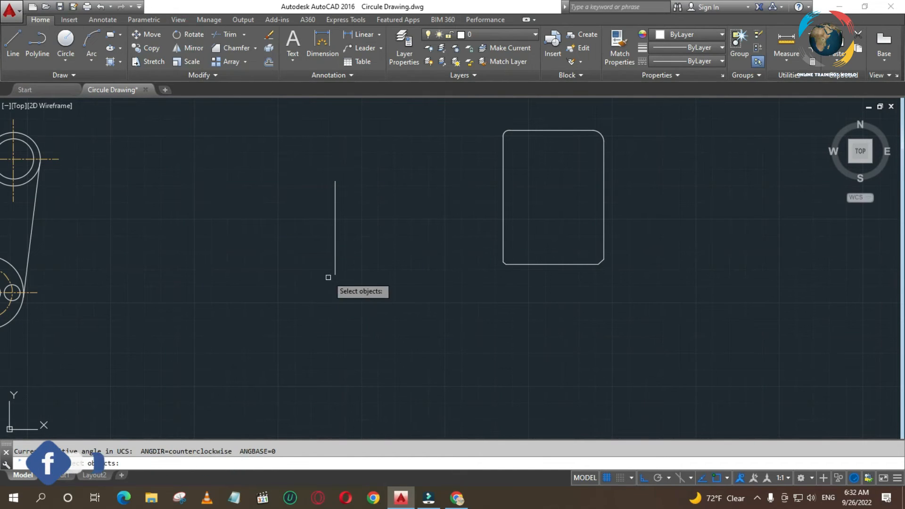
click(336, 260)
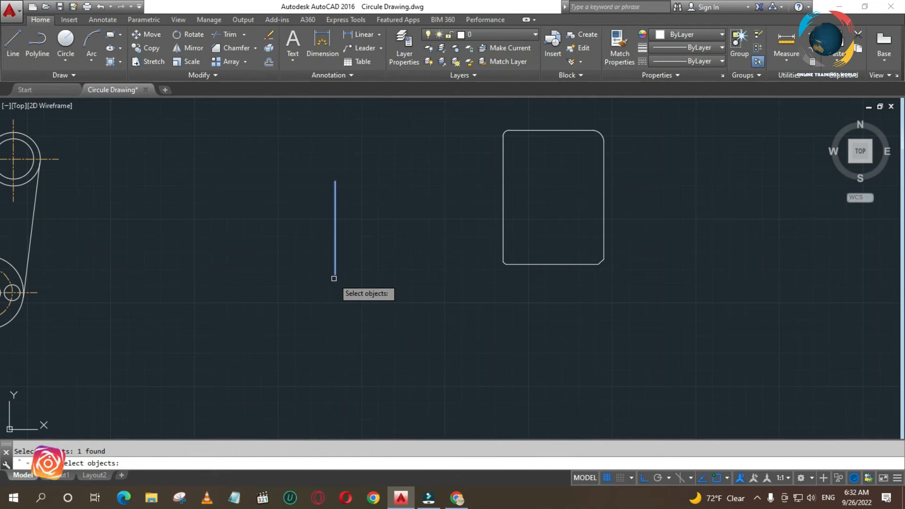
key(Return)
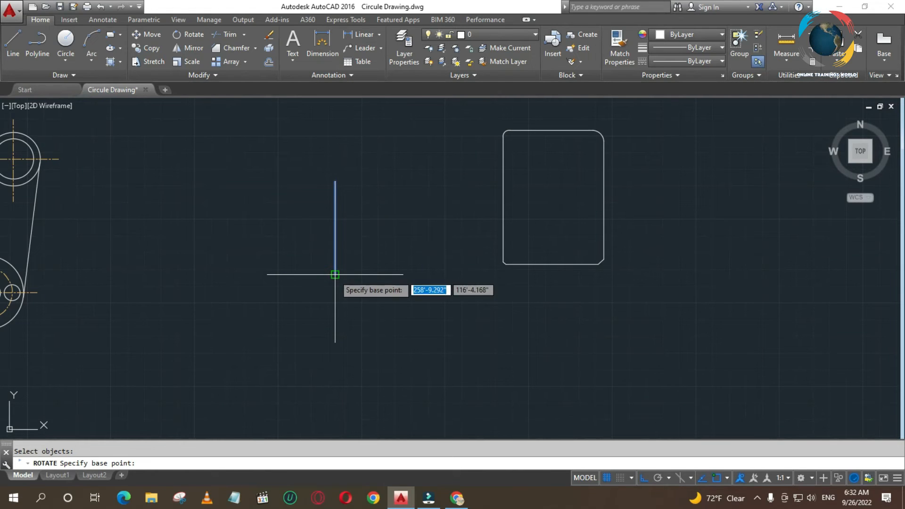
click(335, 274)
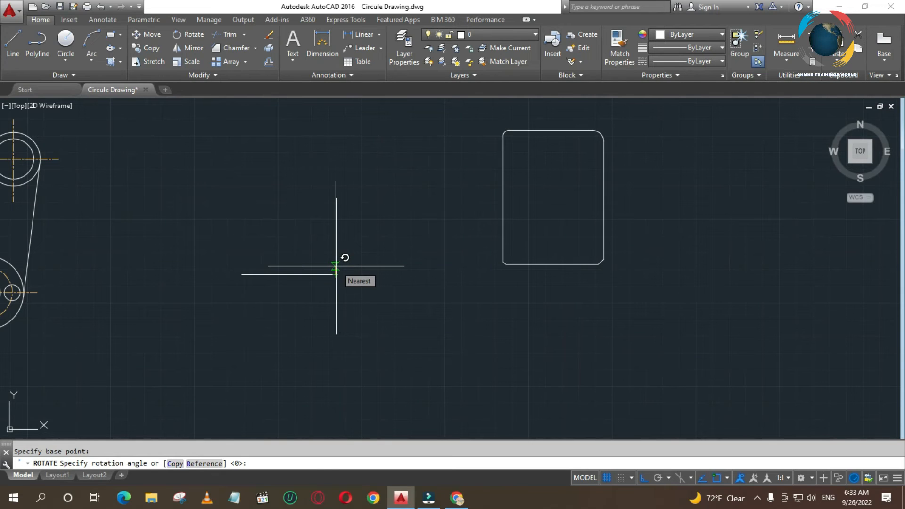
text(35)
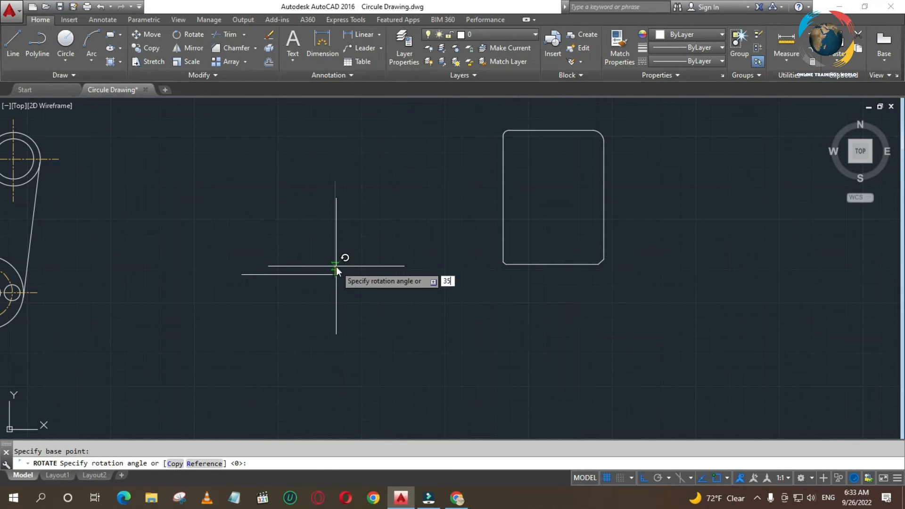
key(Return)
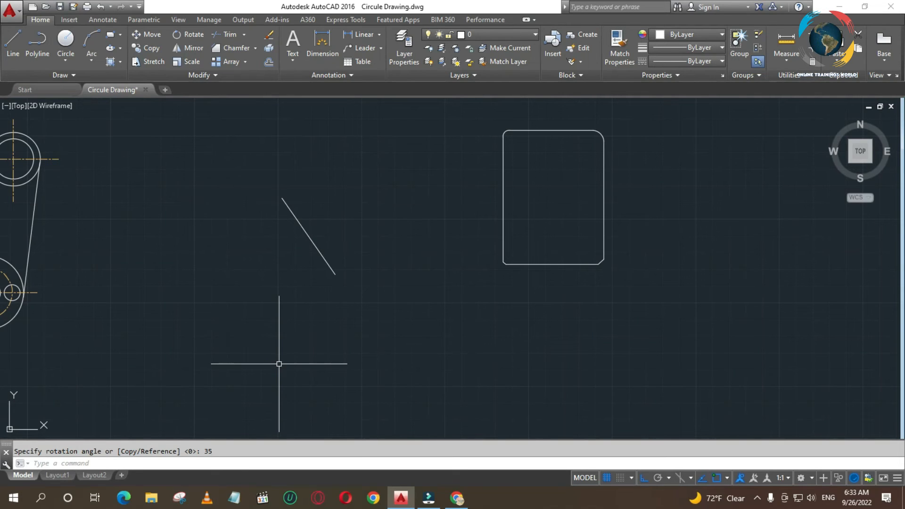
key(Return)
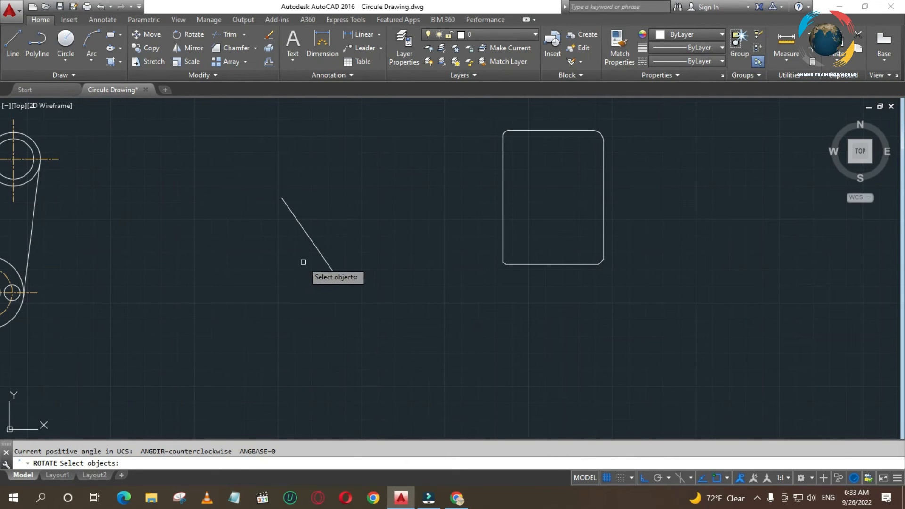
click(313, 246)
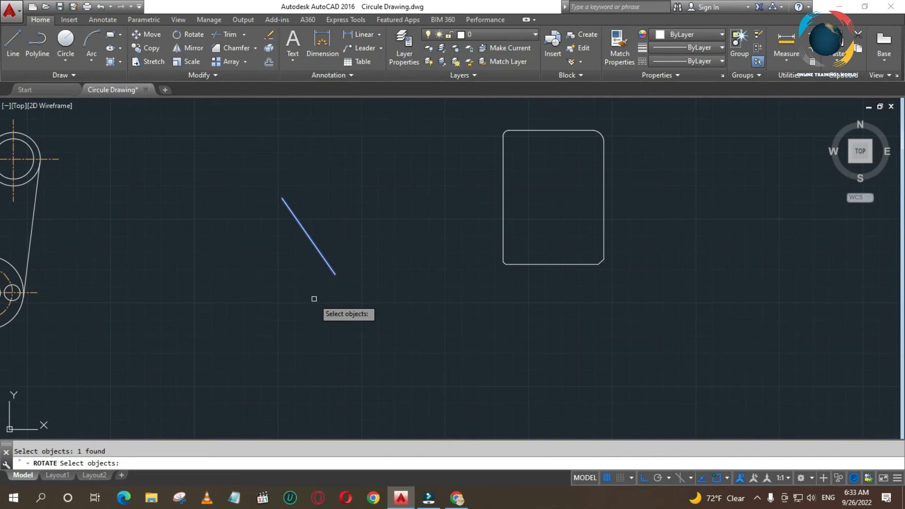
key(Return)
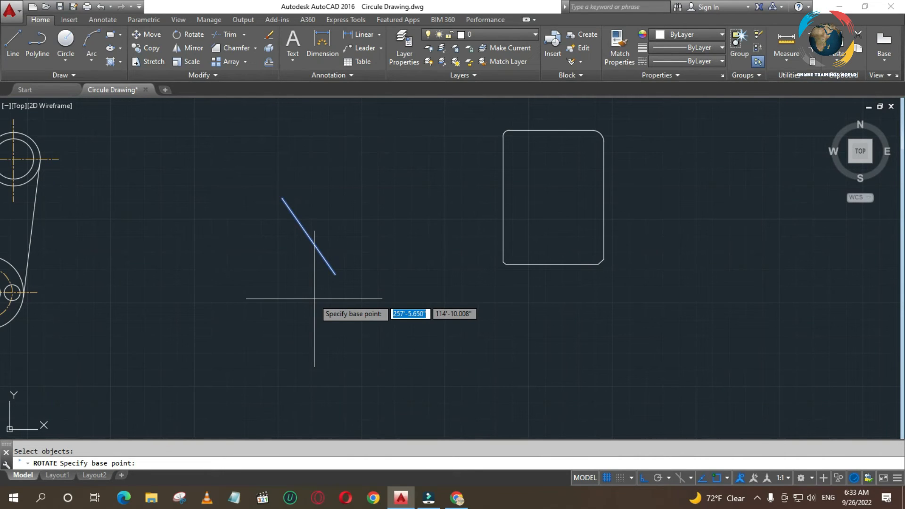
key(Tab)
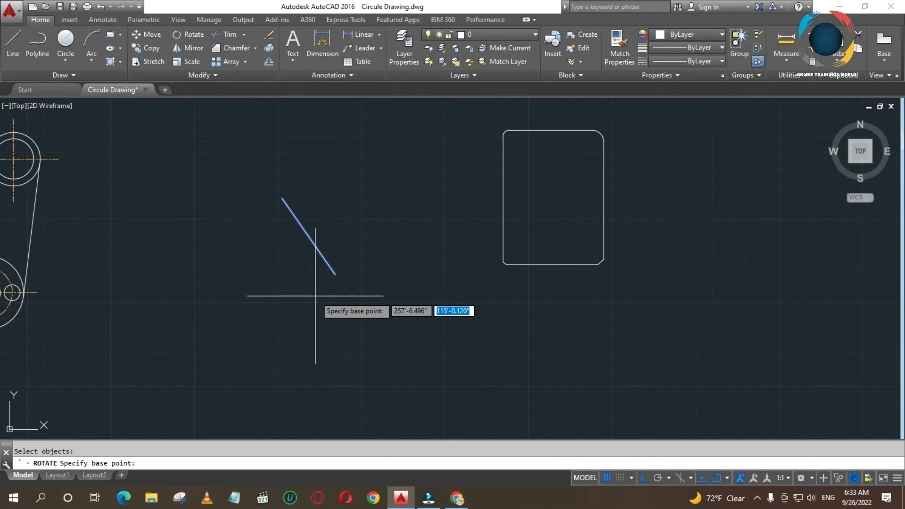
key(Escape)
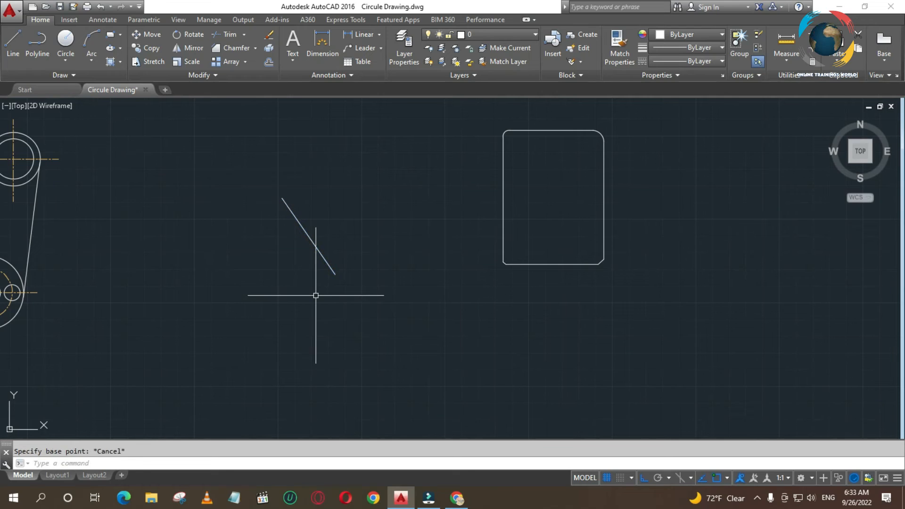
key(Return)
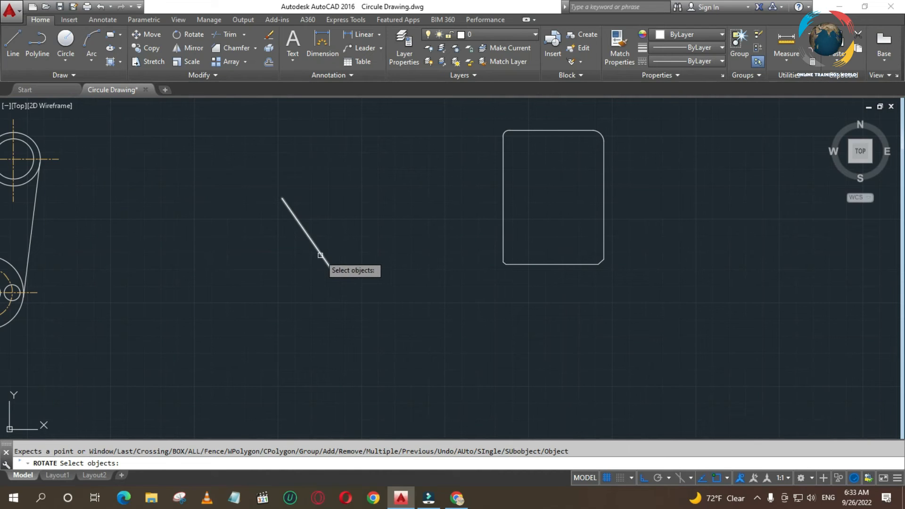
click(321, 255)
key(Return)
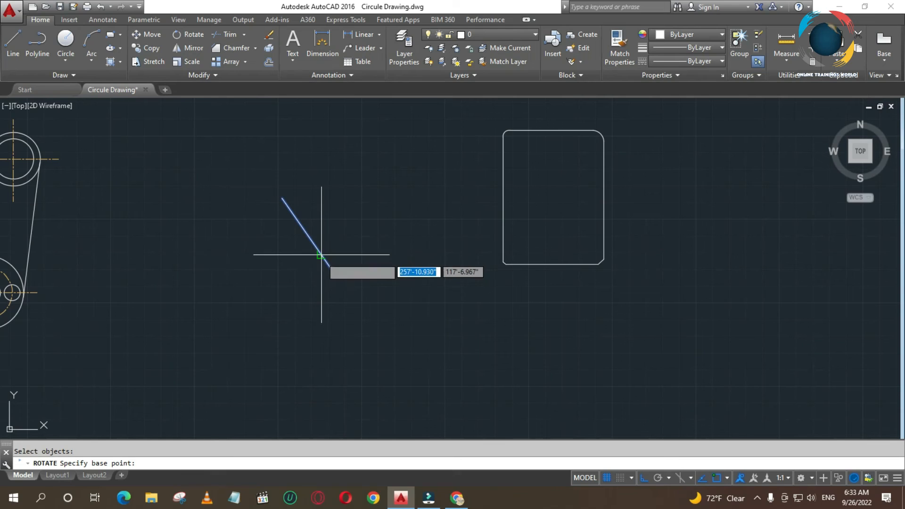
text(45)
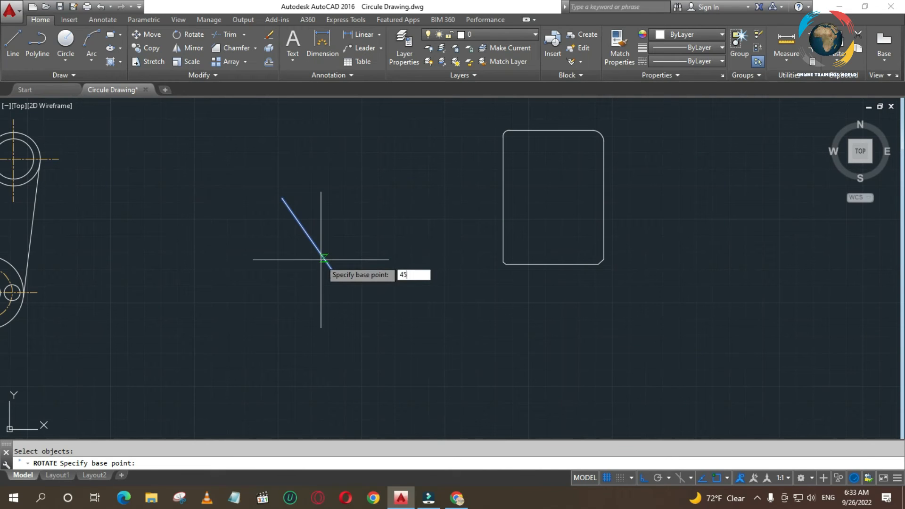
key(Return)
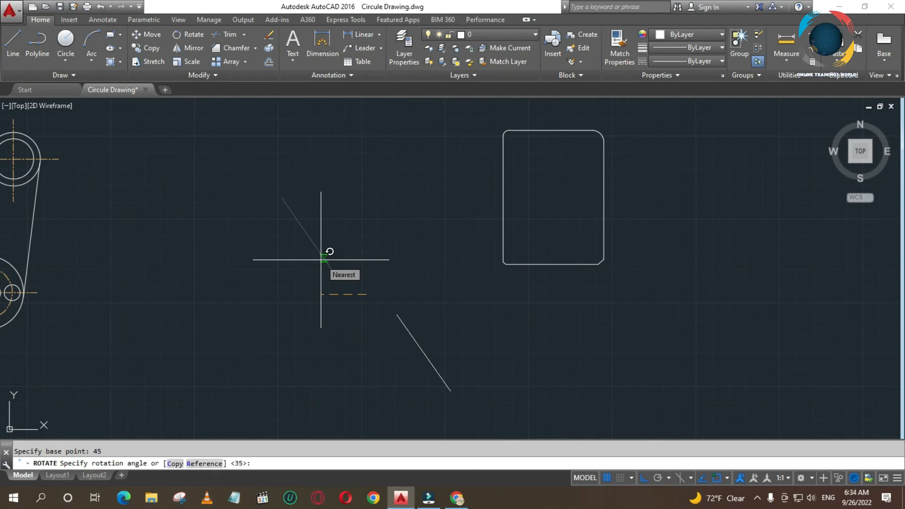
key(Escape)
Step: Rotate a copy of the slanted line by 30 degrees about its midpoint, keeping the original
key(Return)
click(320, 253)
key(Return)
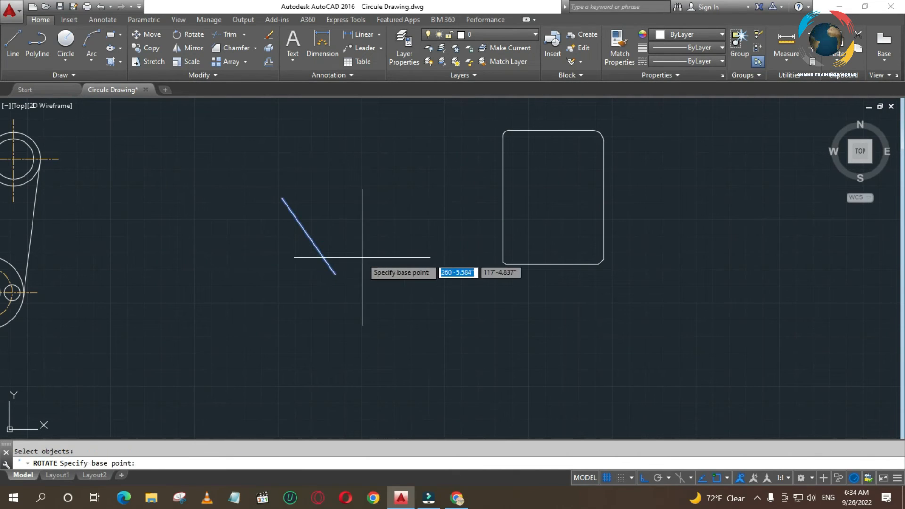
click(309, 237)
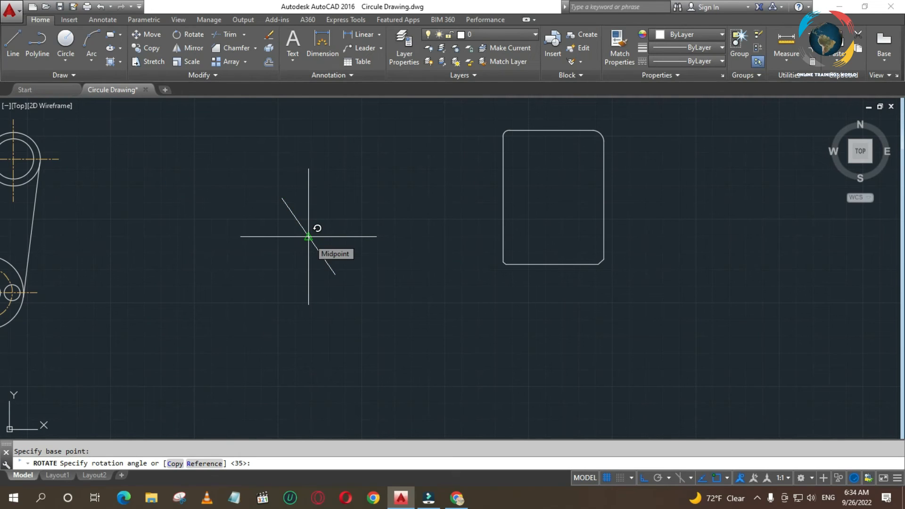
right_click(309, 238)
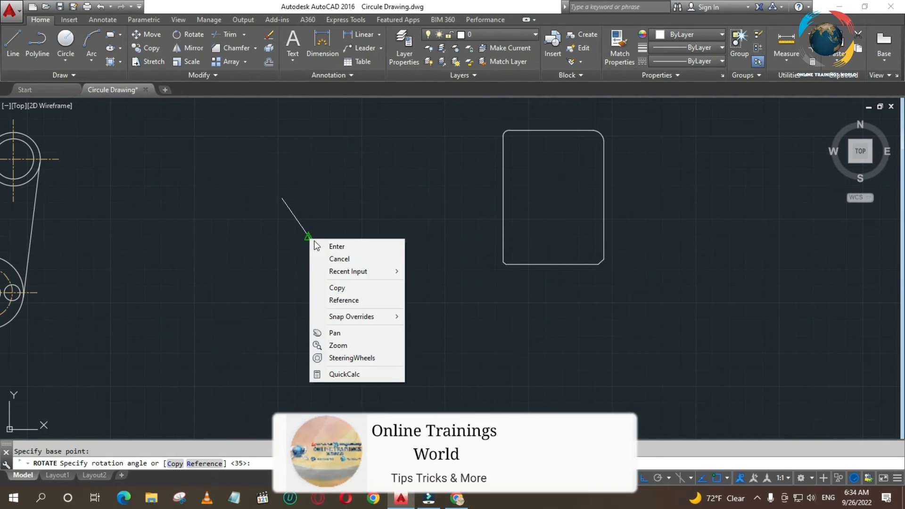
click(337, 288)
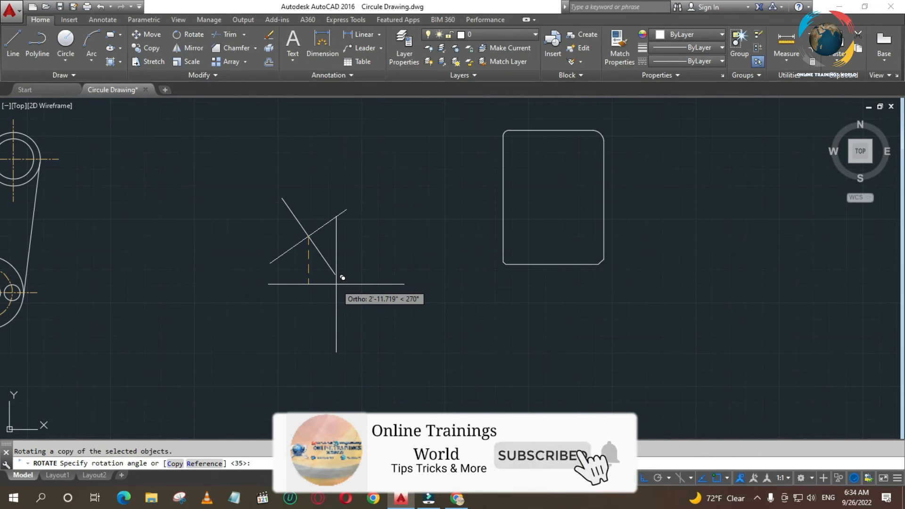
text(35)
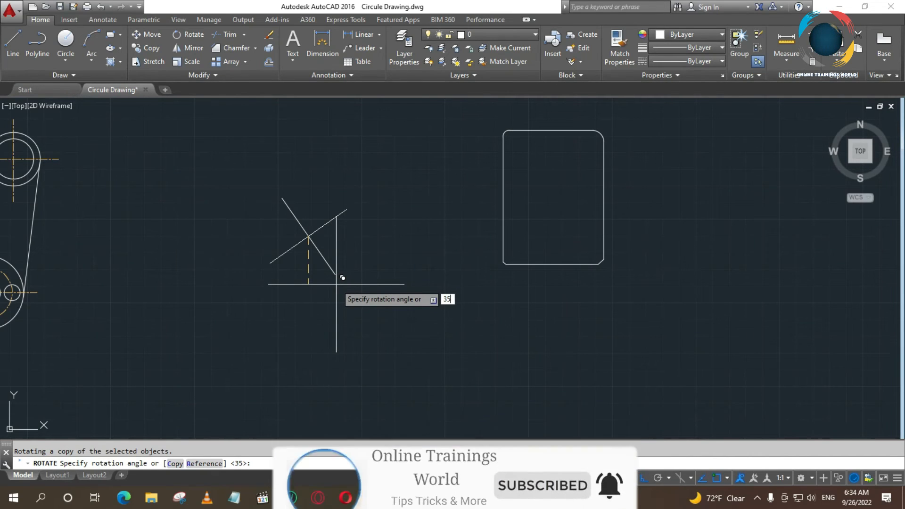
text(0)
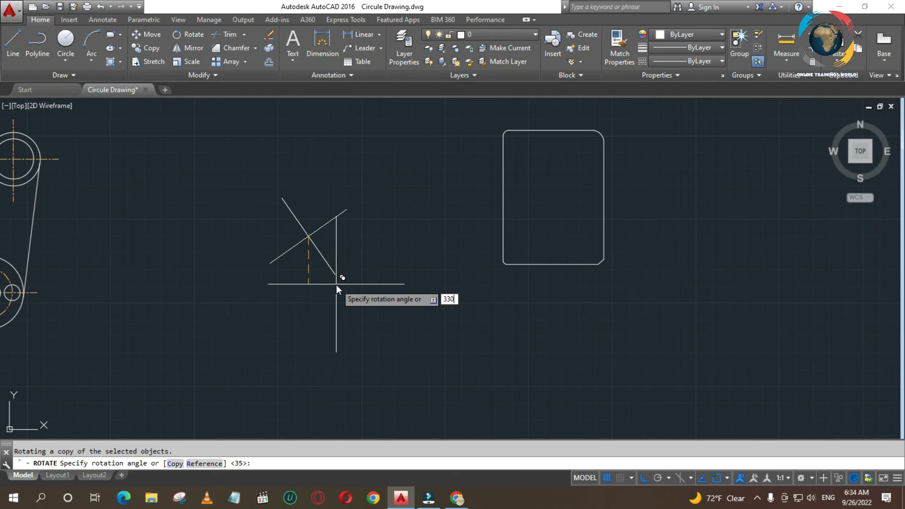
key(Left)
key(Left)
key(BackSpace)
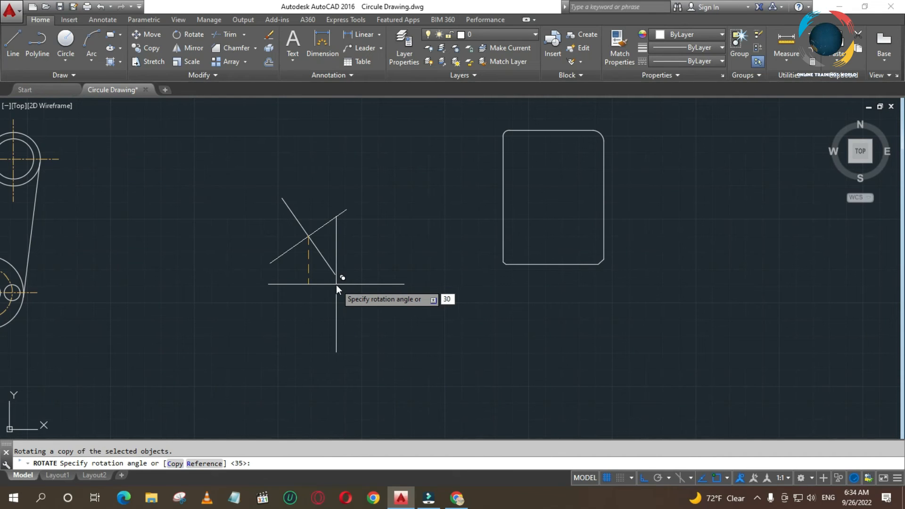
key(Return)
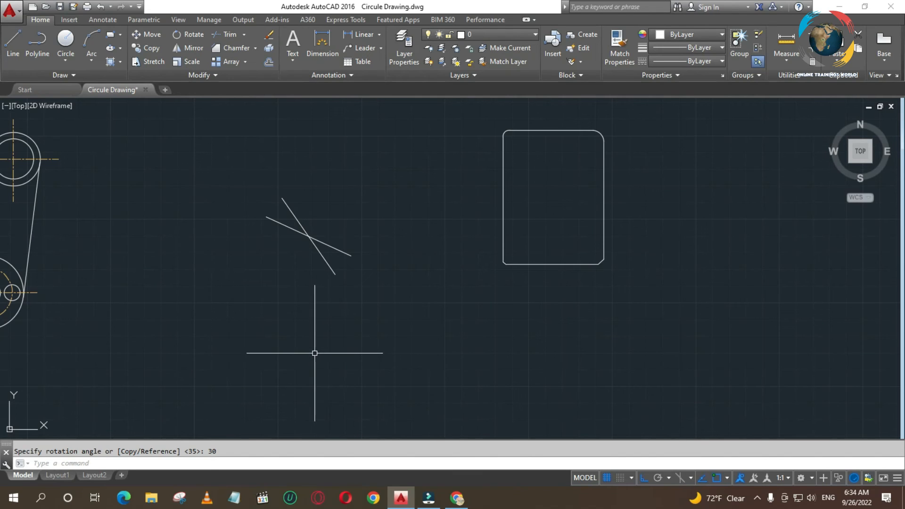
key(Return)
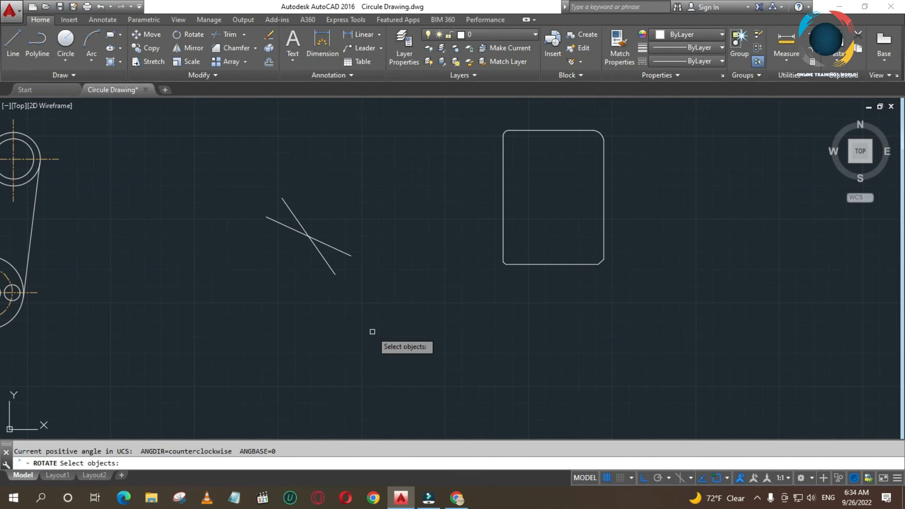
click(323, 259)
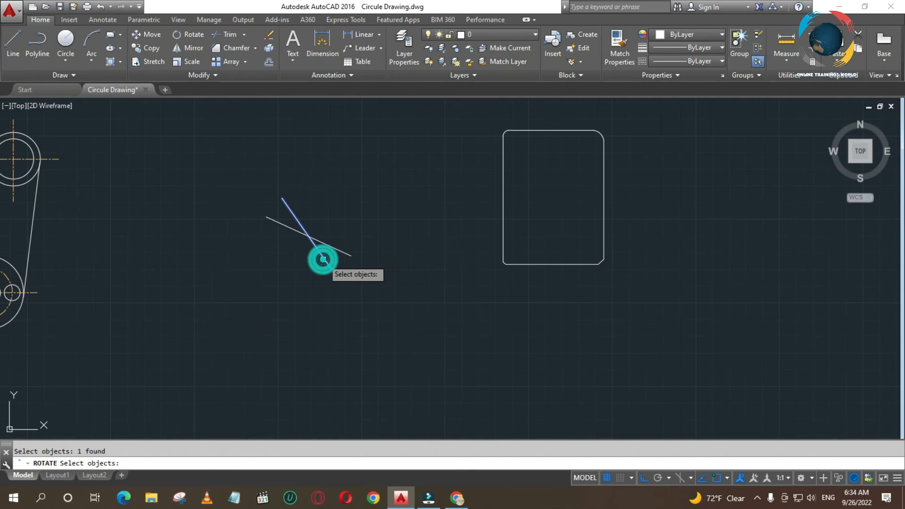
key(Return)
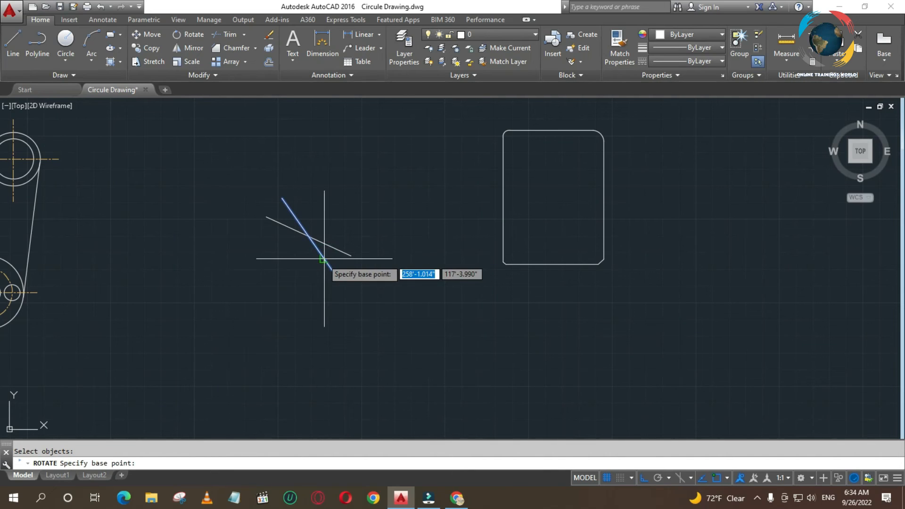
key(Return)
key(Escape)
Step: Try rotating a copy of the steeper line by 50 degrees about its lower endpoint, and undo that rotation
key(Return)
click(328, 264)
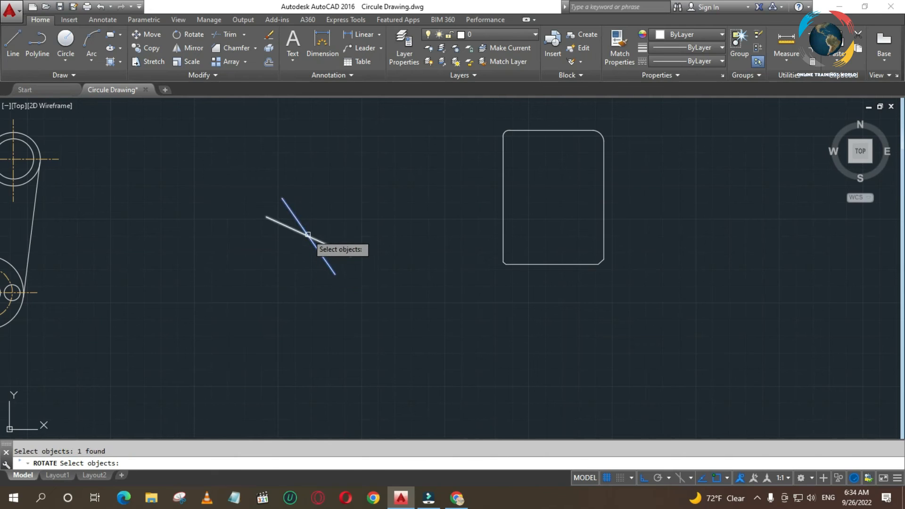
key(Return)
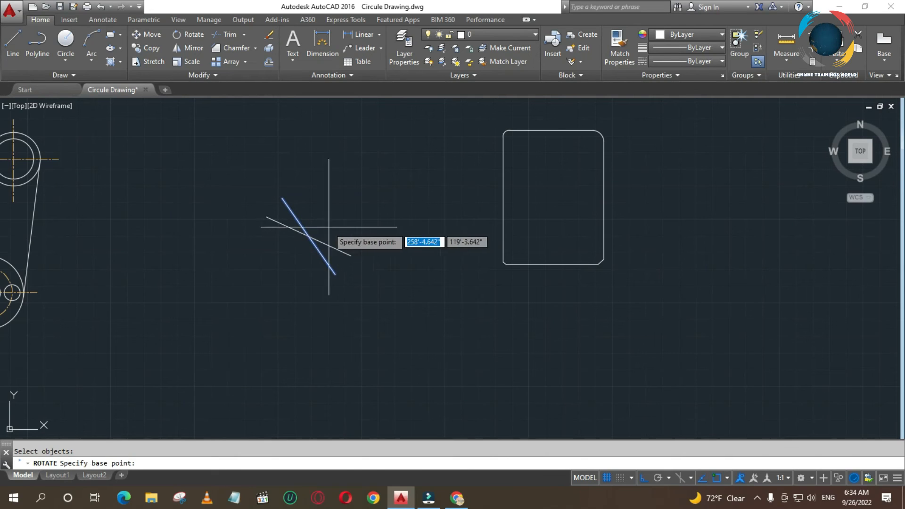
click(335, 274)
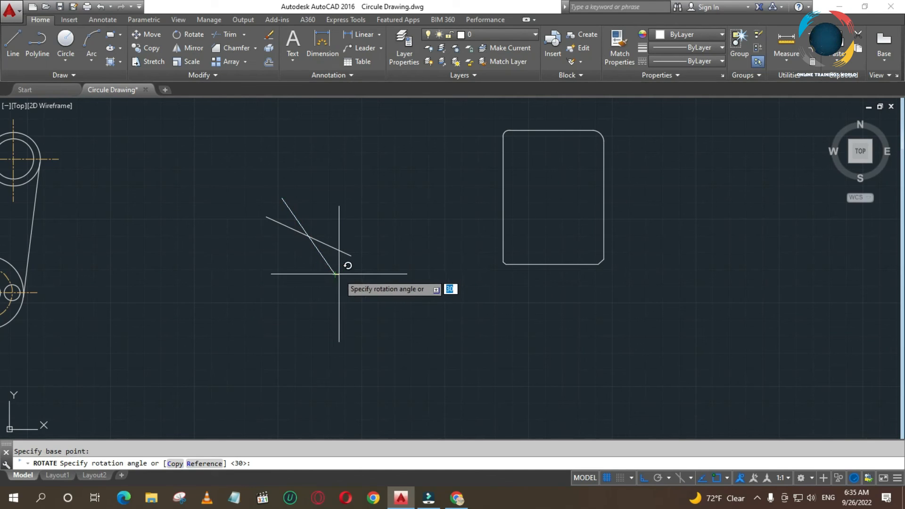
right_click(334, 275)
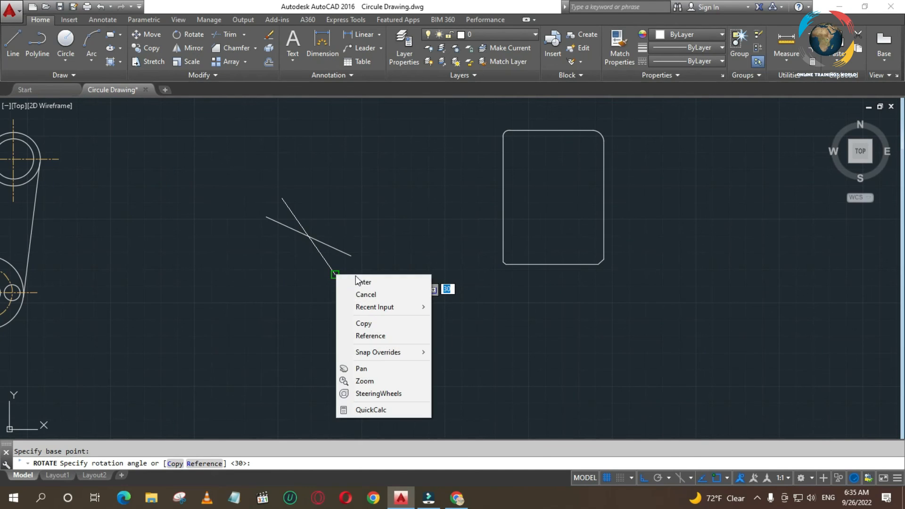
click(363, 325)
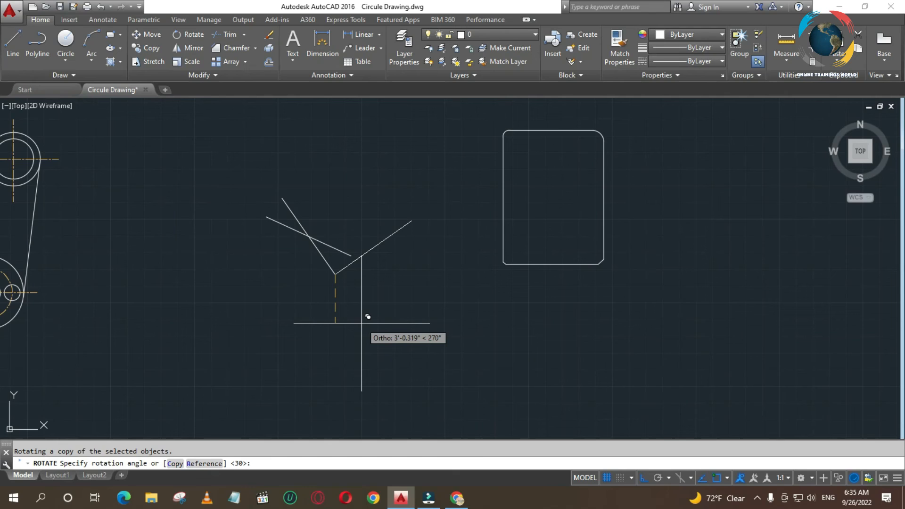
text(50)
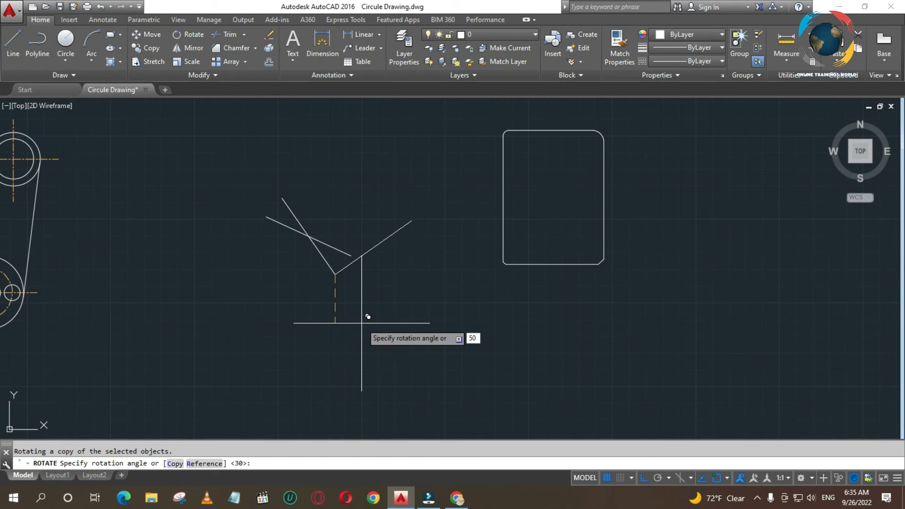
key(Return)
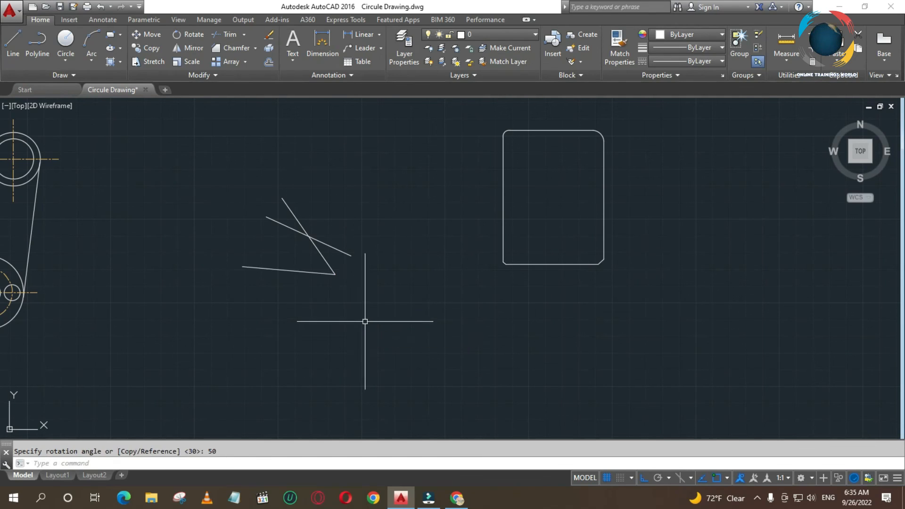
key(ctrl+z)
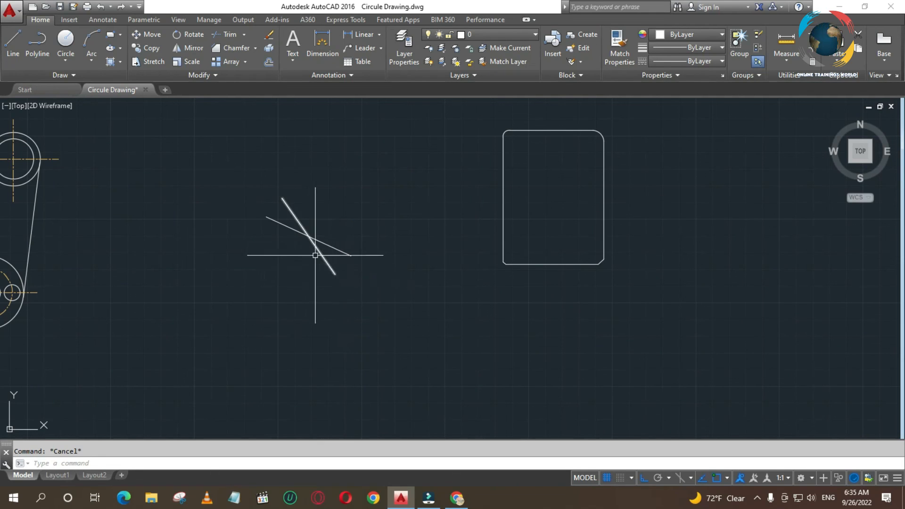
Step: Rotate a copy of the steeper line by -50 degrees about its lower endpoint, keeping the original
click(191, 38)
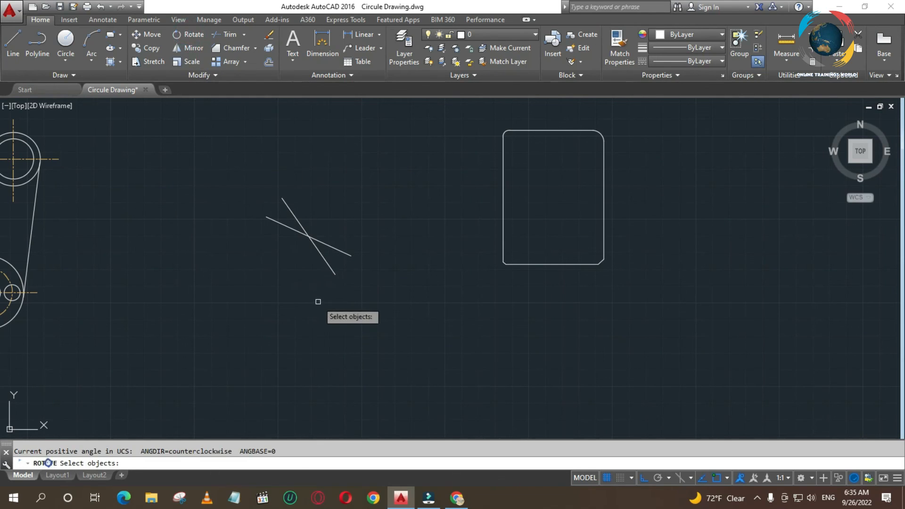
click(334, 272)
key(Return)
click(335, 274)
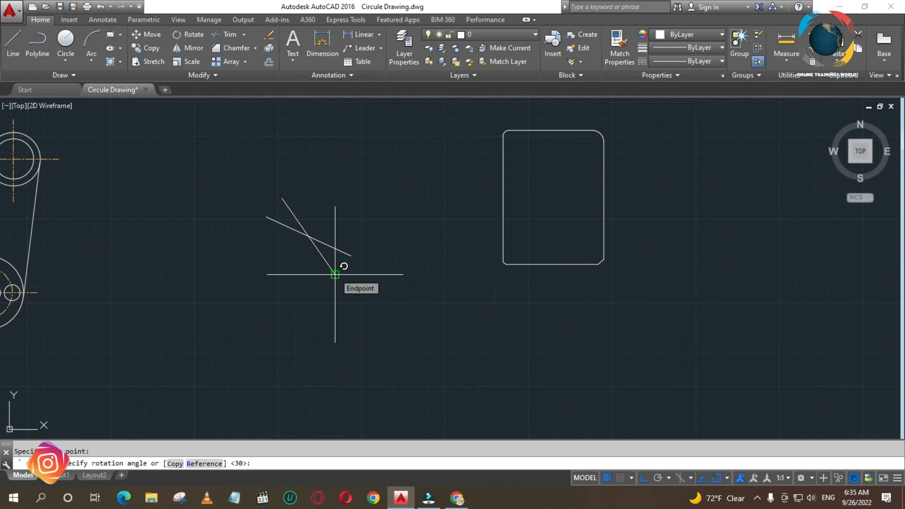
right_click(335, 275)
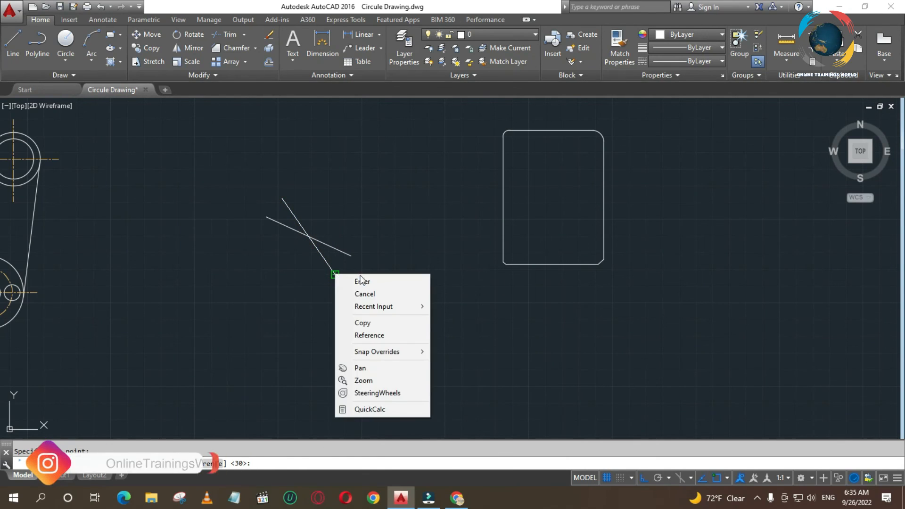
click(369, 322)
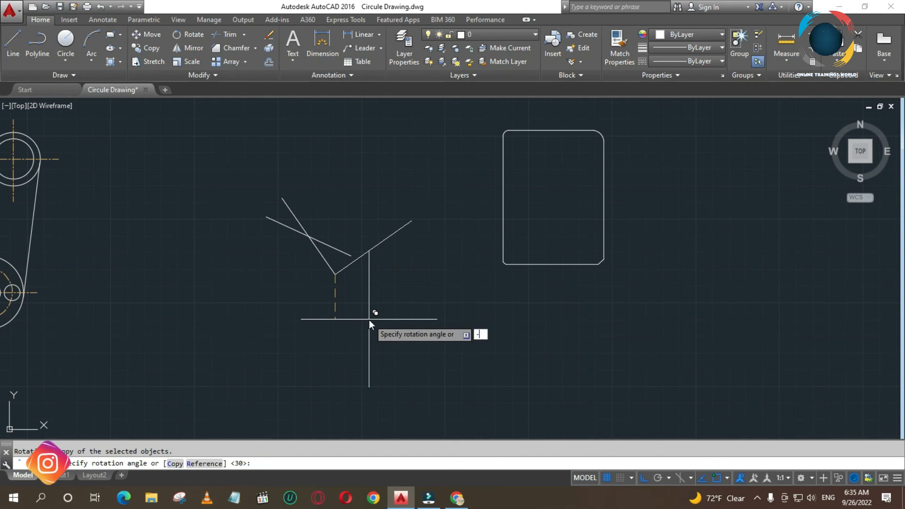
text(-50)
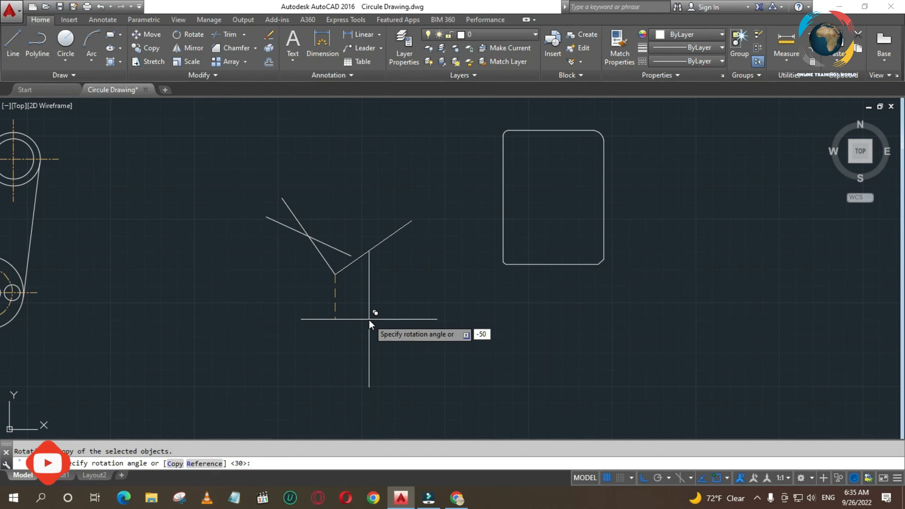
key(Return)
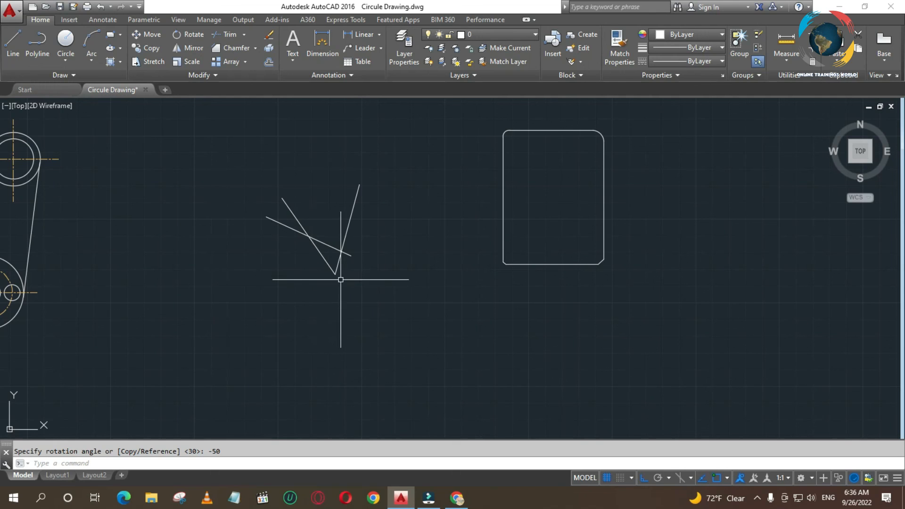
scroll(425, 291, down, 4)
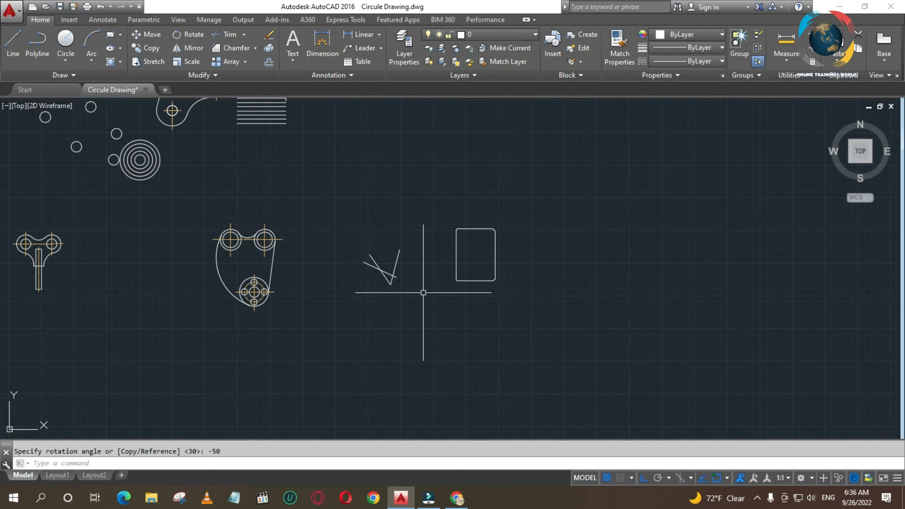
click(358, 198)
click(637, 377)
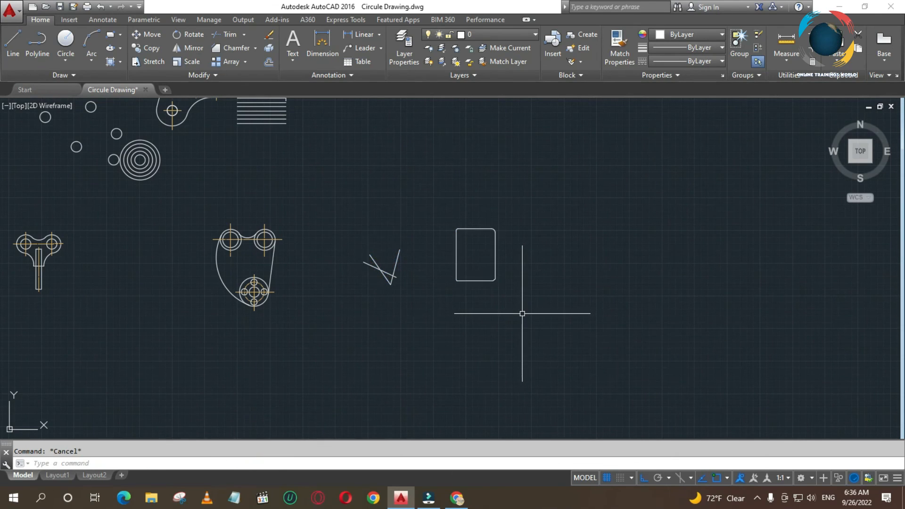
text(,m)
key(BackSpace)
key(BackSpace)
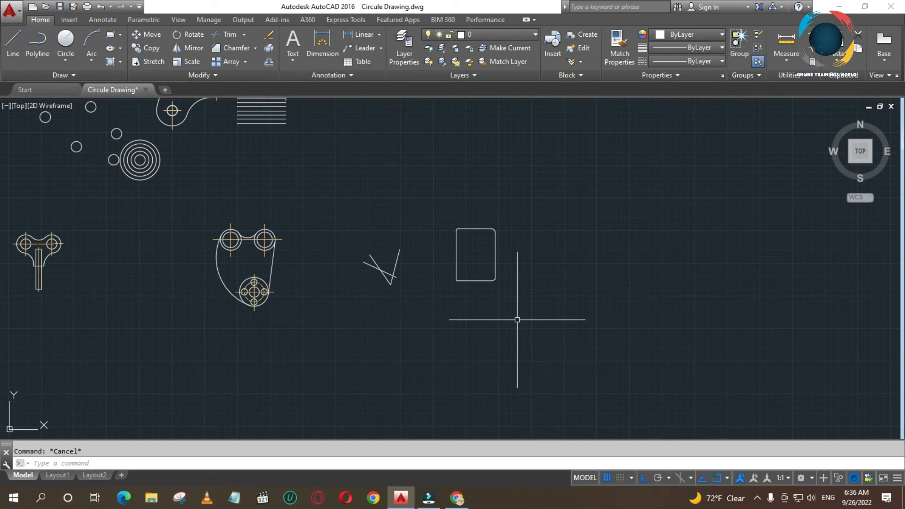
Step: Move the three slanted lines and the rectangle together, with Ortho off, to the free space beside the nested rectangles, and save the drawing
click(339, 191)
click(499, 324)
key(Return)
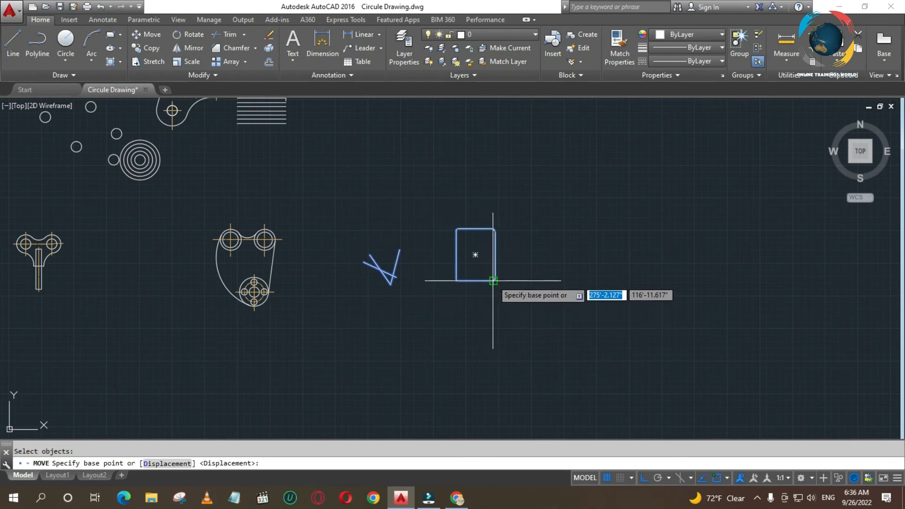
click(493, 281)
key(F8)
scroll(400, 189, down, 2)
click(405, 145)
key(ctrl+s)
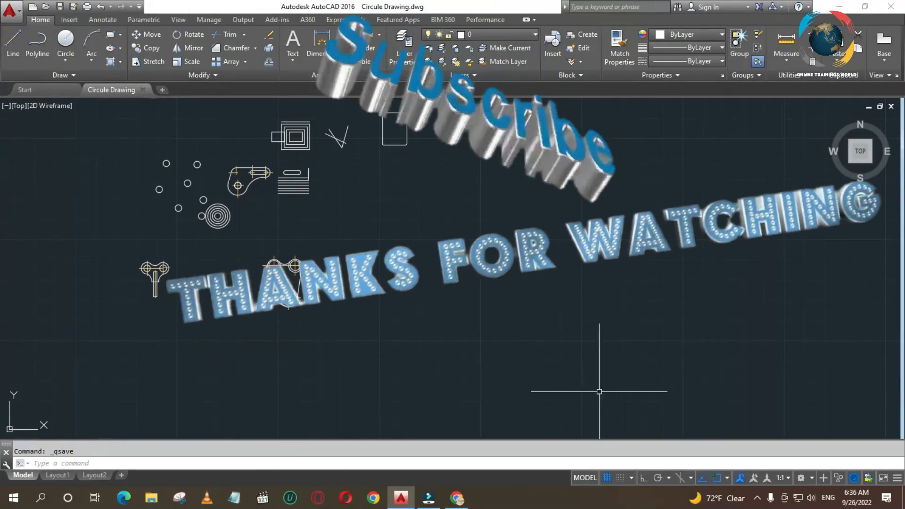
Step: Turn Ortho mode on and start the Zoom command
key(F8)
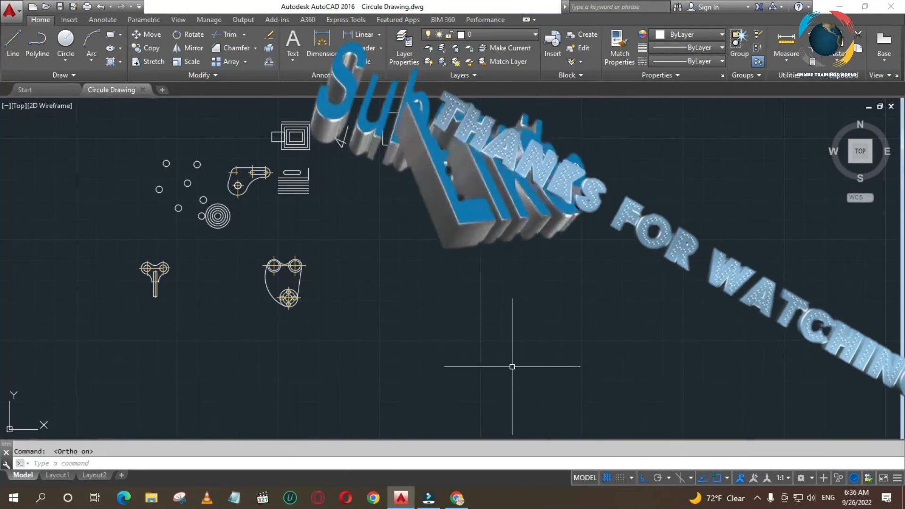
key(Escape)
text(z)
key(Return)
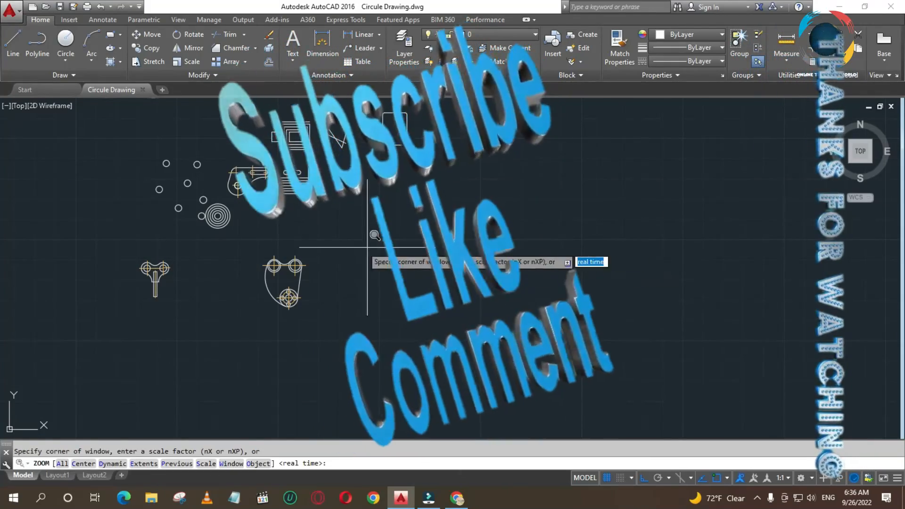